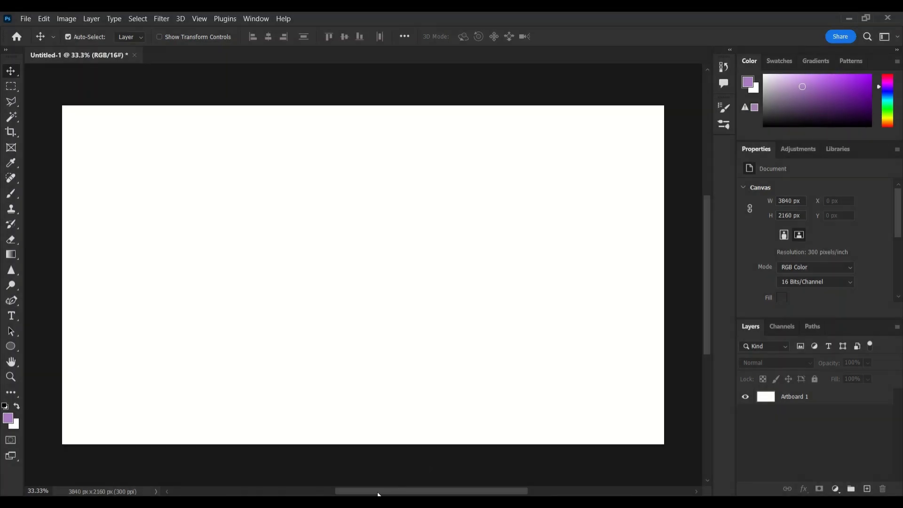
Step: Place page 1 of the complexsec2 PDF on the canvas as a smart object, keeping its default fit
left_click(379, 494)
left_click_drag(333, 146, 366, 320)
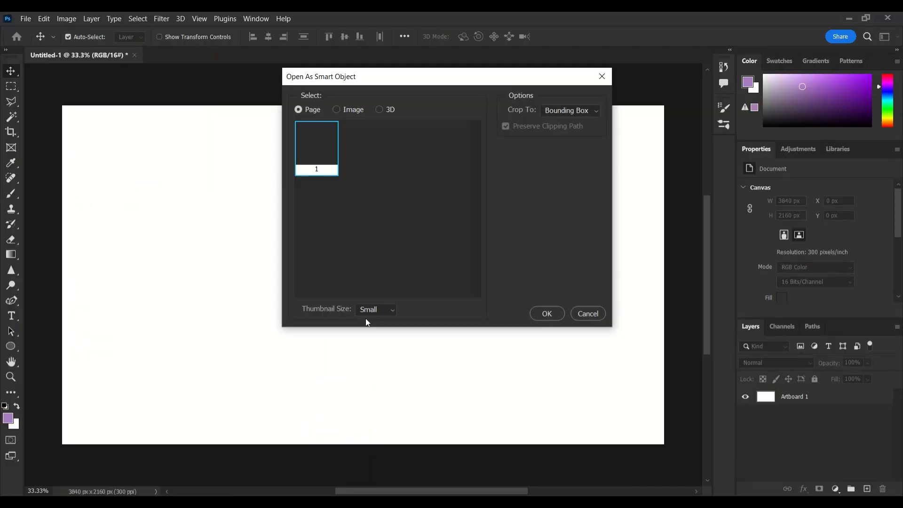
left_click(544, 312)
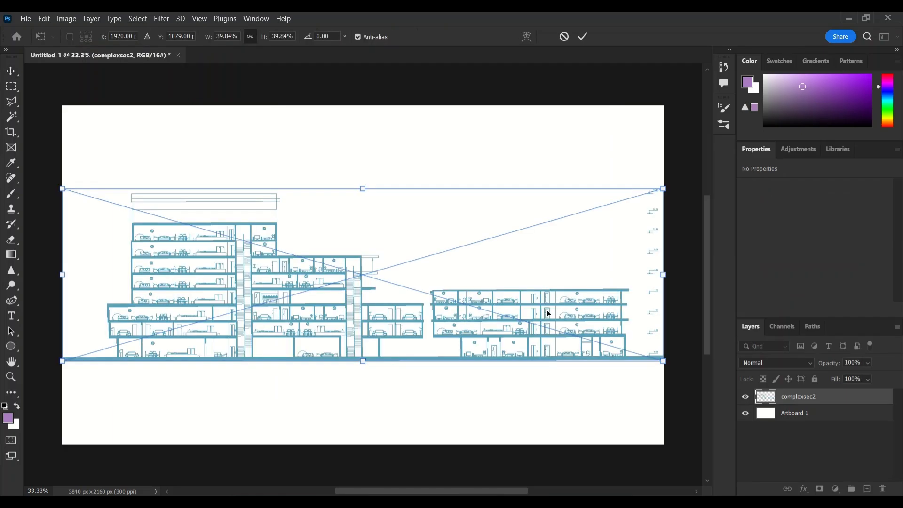
key("Return")
Step: Add a dark navy solid color fill layer above the section drawing and set its blending mode to Overlay
left_click(835, 489)
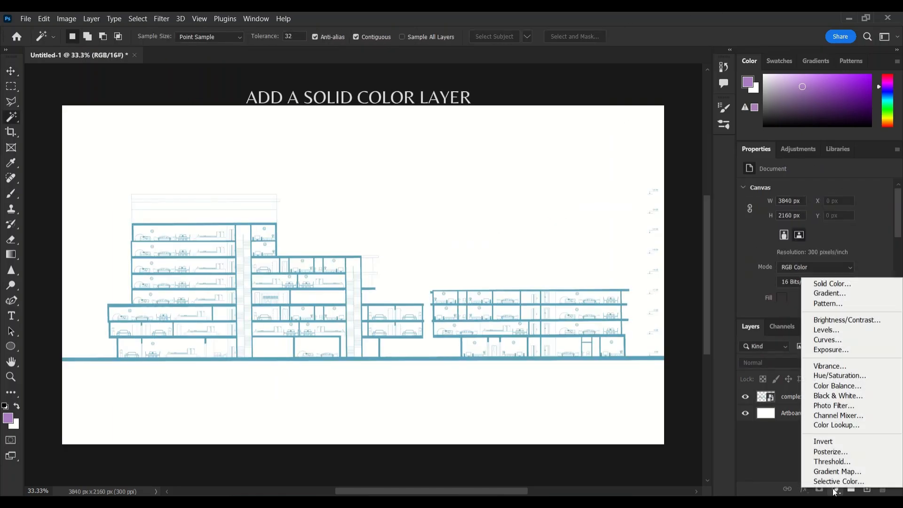
left_click(832, 283)
left_click(751, 193)
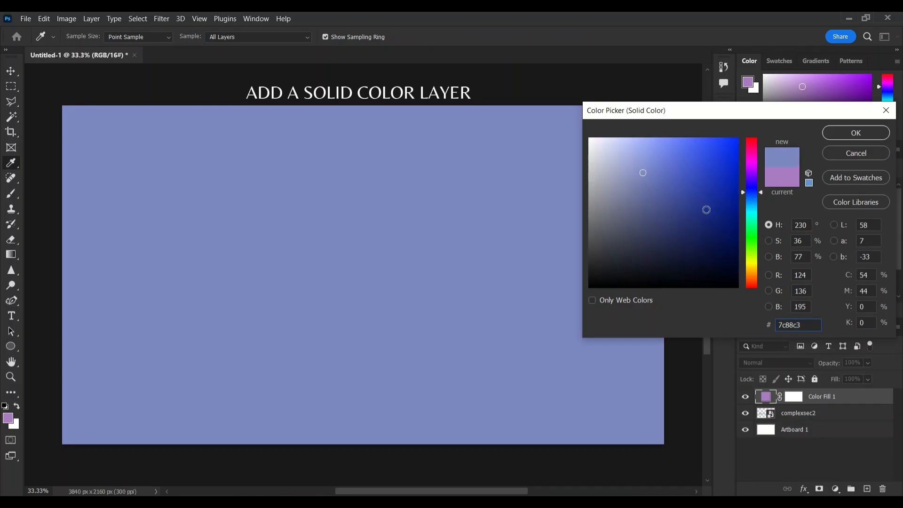
left_click(683, 249)
left_click(856, 132)
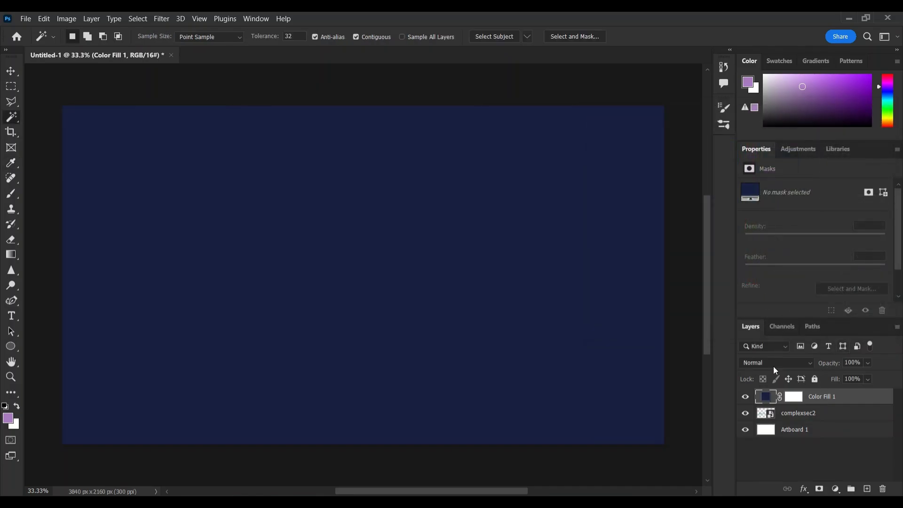
left_click(774, 365)
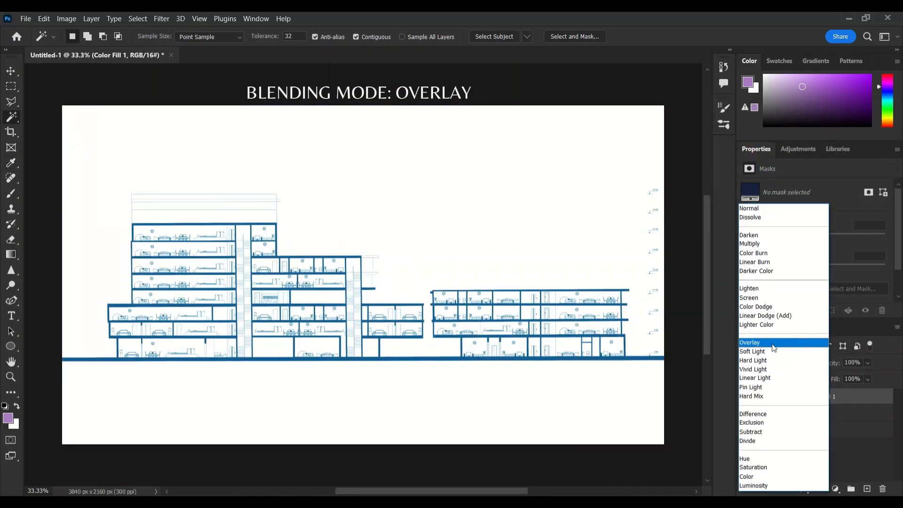
left_click(753, 342)
Step: Merge all layers into one and rename the merged layer "plan"
left_click(813, 416, "shift")
key("ctrl+e")
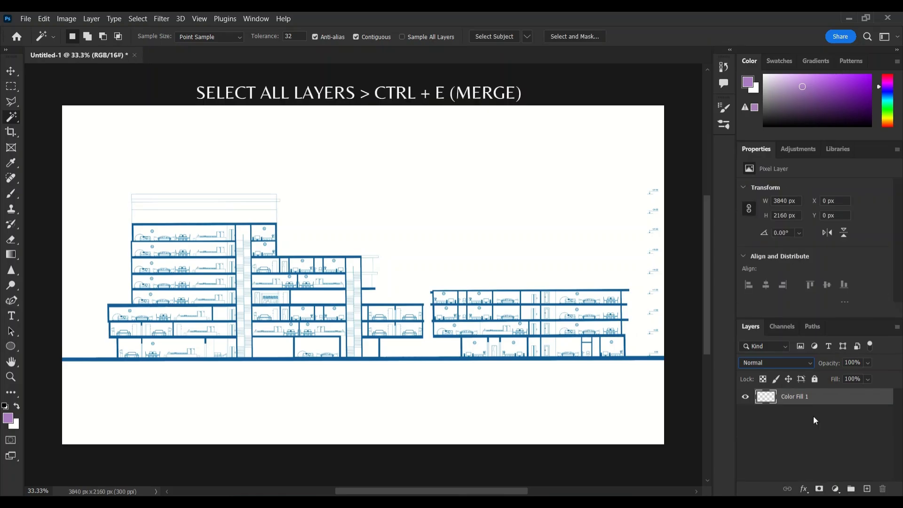
double_click(808, 396)
type("plan")
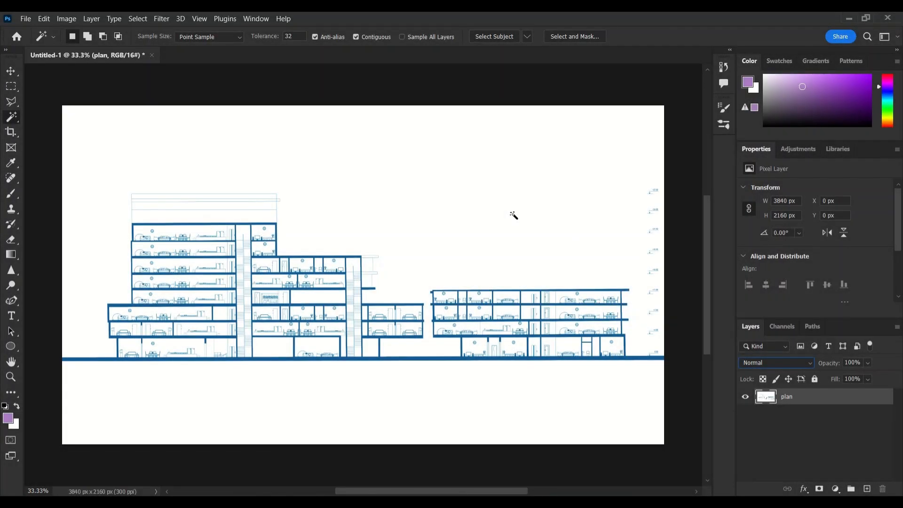
Step: Select the white background around the buildings with the Magic Wand, invert the selection, copy it to a new layer and name it "plan copy"
left_click(487, 396)
key("ctrl+shift+i")
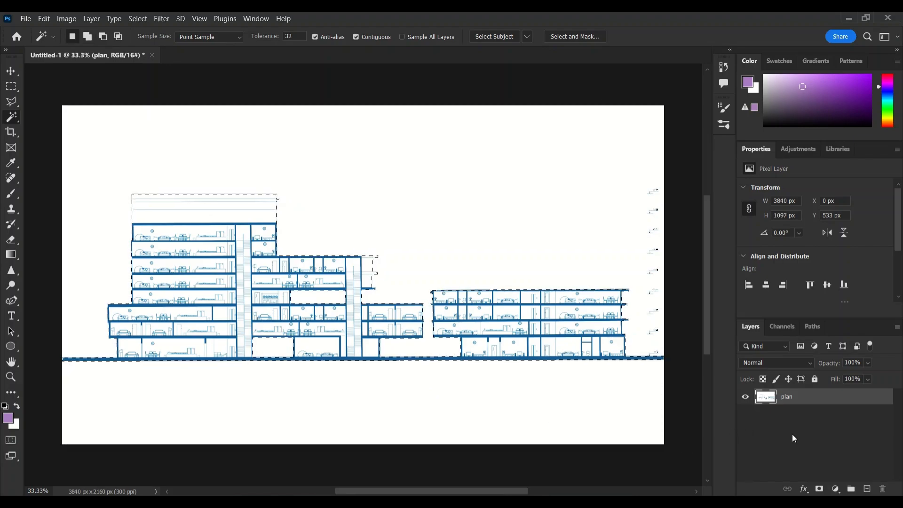
key("ctrl+j")
double_click(794, 400)
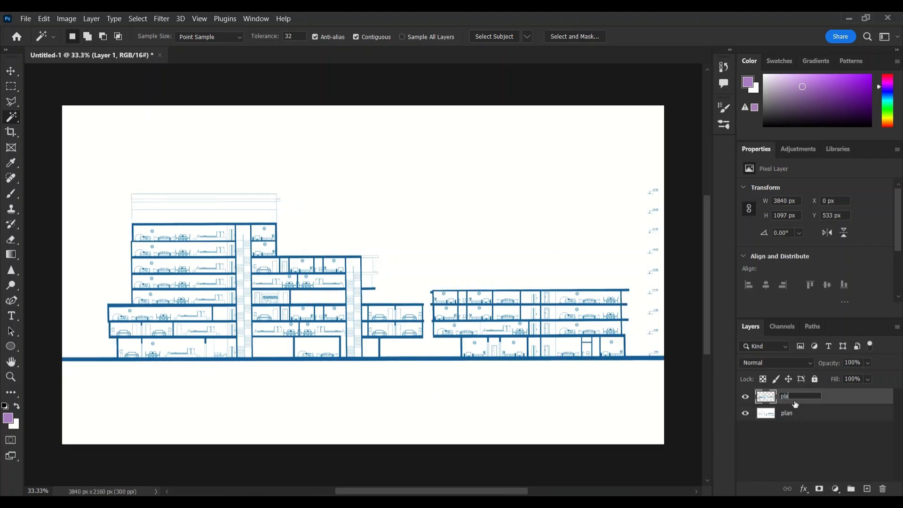
key("Return")
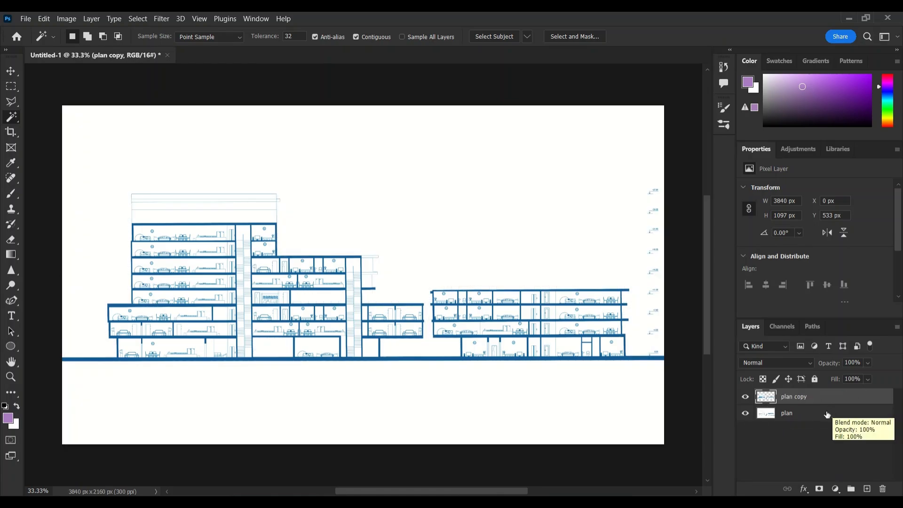
Step: Place texture image 23 between the two plan layers, rotated -90° and scaled to cover the whole canvas
left_click(817, 453)
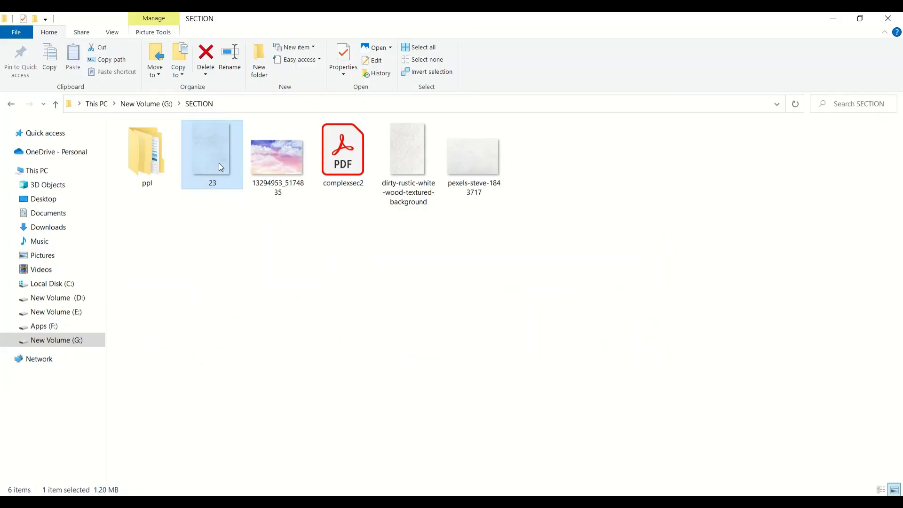
left_click_drag(220, 167, 383, 297)
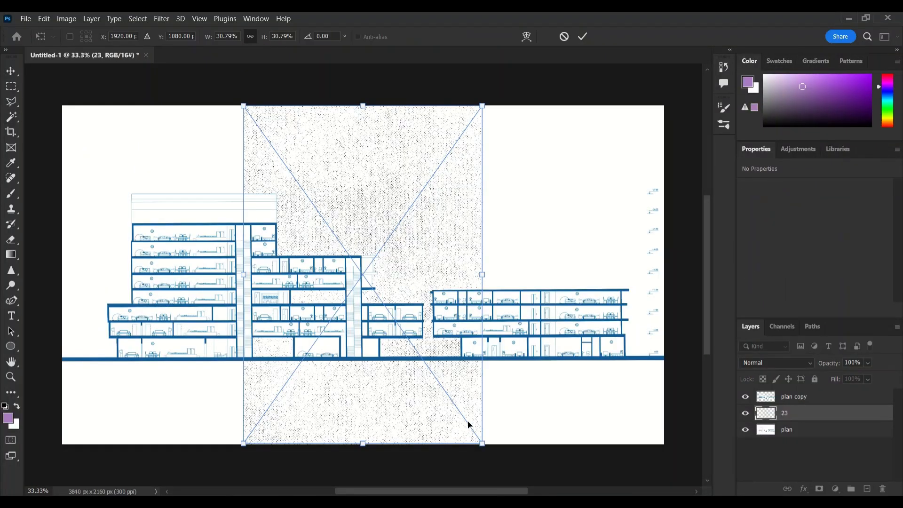
left_click_drag(468, 425, 540, 137)
left_click_drag(531, 274, 668, 287)
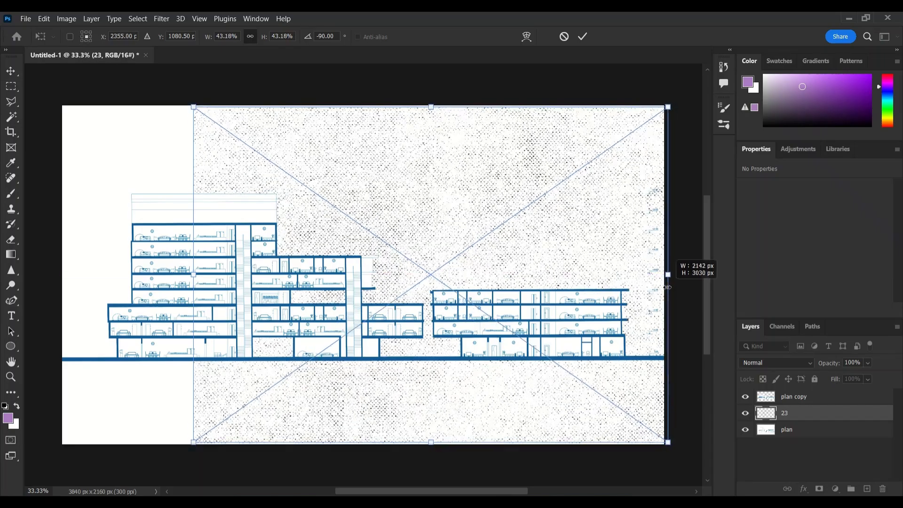
left_click_drag(194, 274, 62, 275)
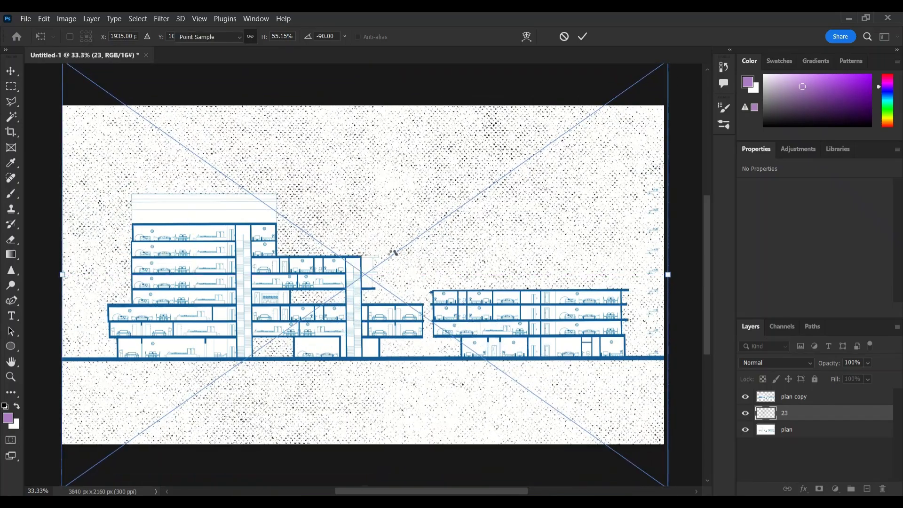
key("Return")
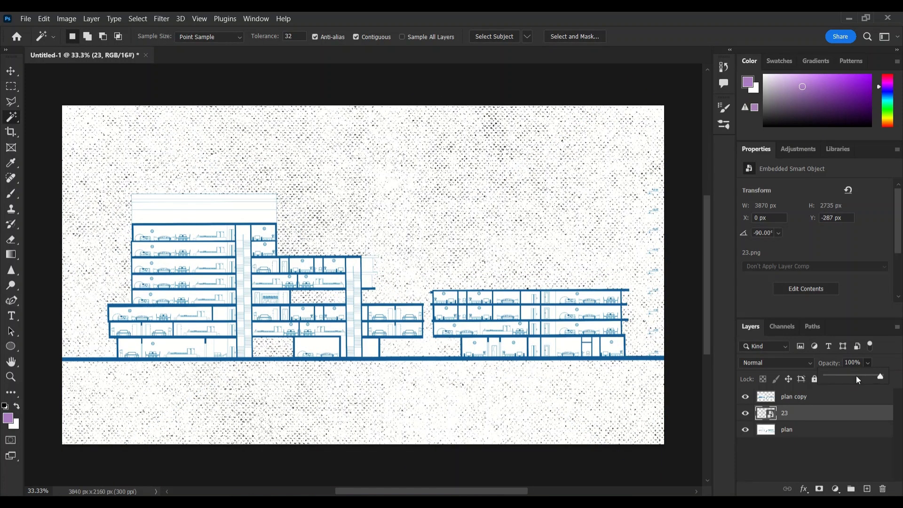
Step: Lower the texture layer's opacity to 25% and rename the layer "BG texture"
left_click_drag(857, 379, 838, 374)
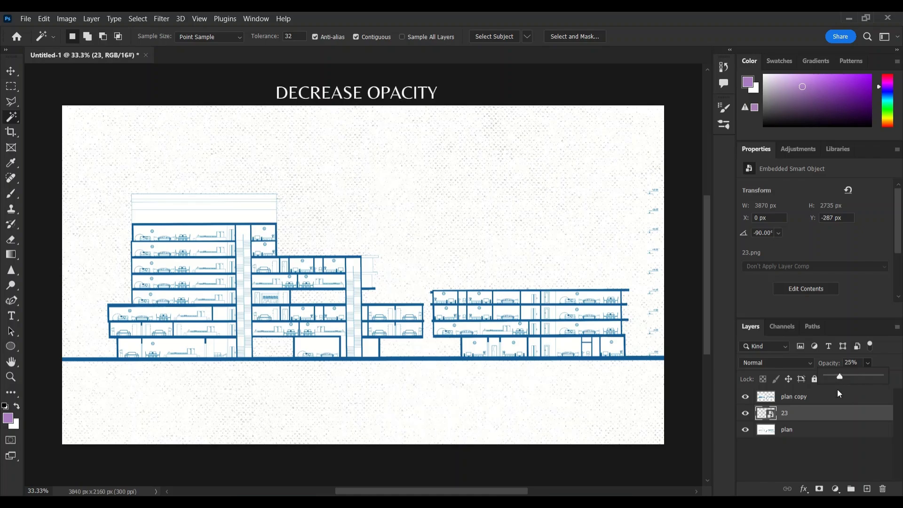
double_click(788, 415)
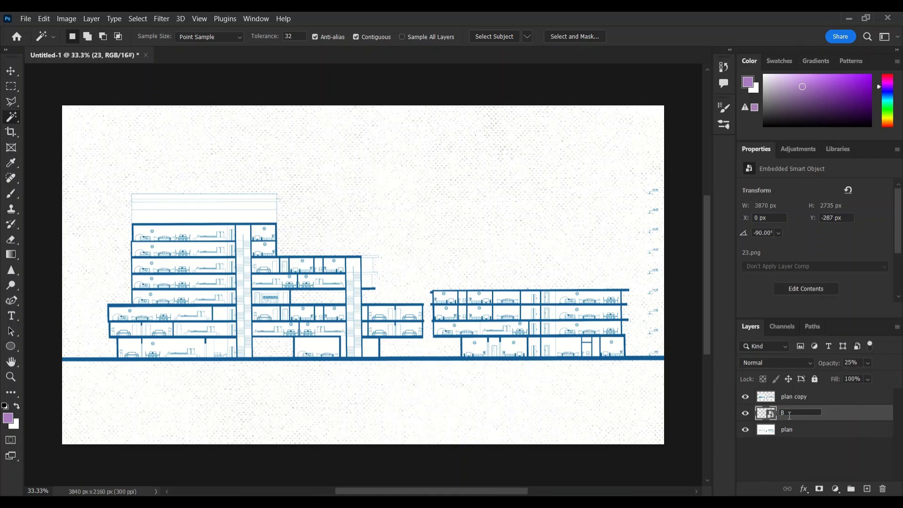
type("BG texture")
key("Return")
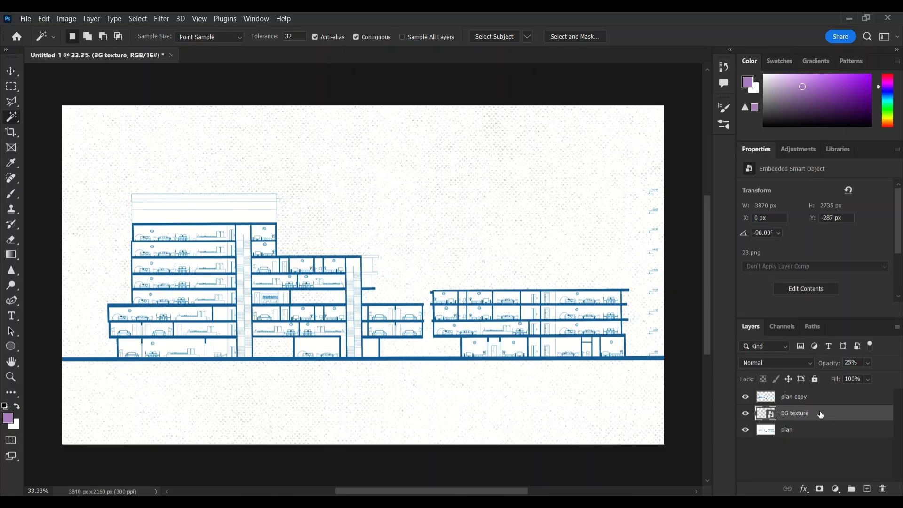
Step: Draw a circle about 1959 px in diameter behind the plan copy layer and center it on the canvas
right_click(17, 351)
left_click(52, 356)
left_click_drag(366, 212, 167, 411)
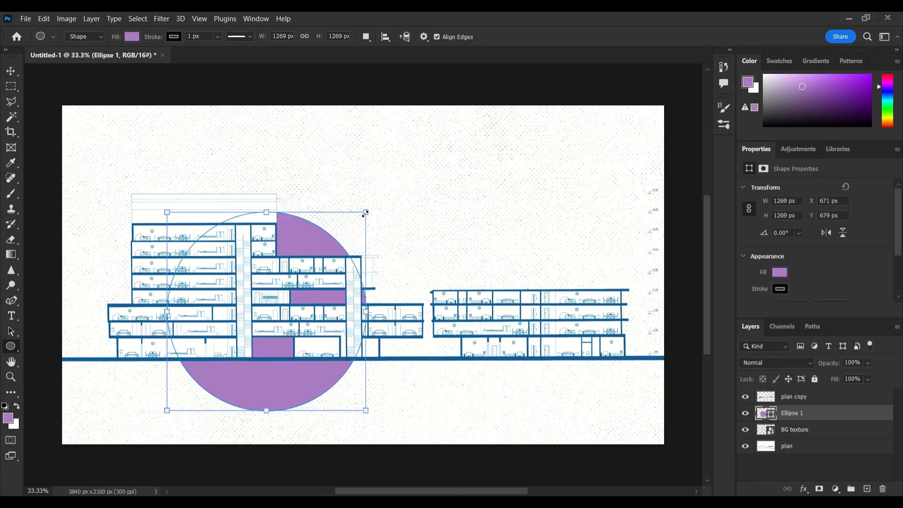
left_click_drag(365, 214, 456, 123)
left_click_drag(311, 411, 311, 430)
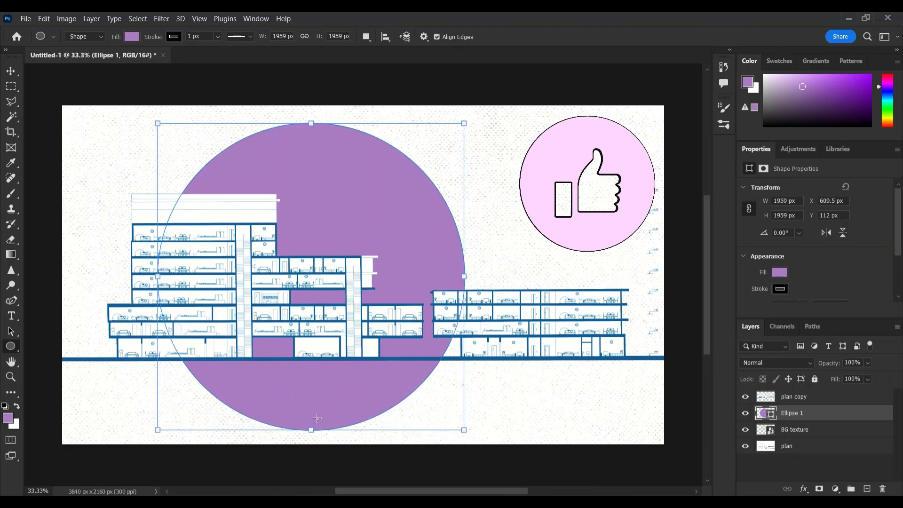
key("v")
left_click_drag(332, 183, 383, 181)
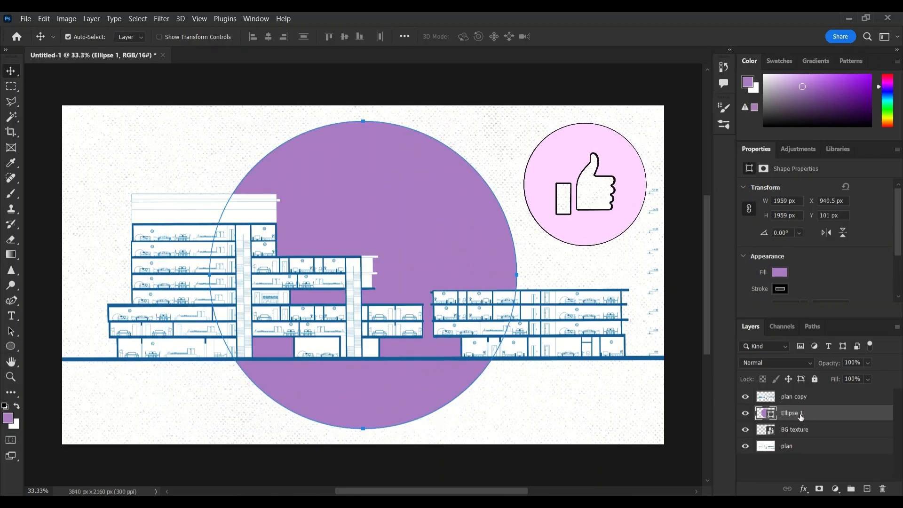
Step: Set the circle's fill to a pale lavender-blue from the recently used colors
left_click(779, 273)
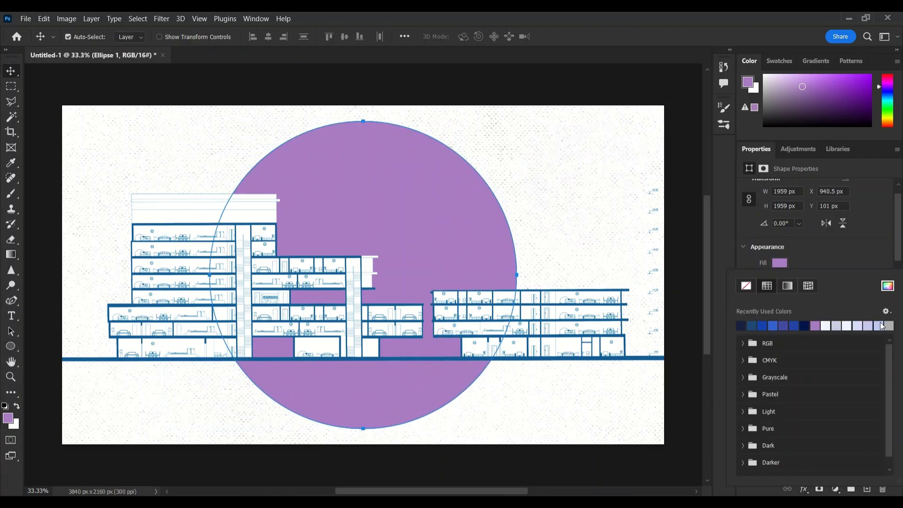
left_click(881, 325)
left_click(870, 324)
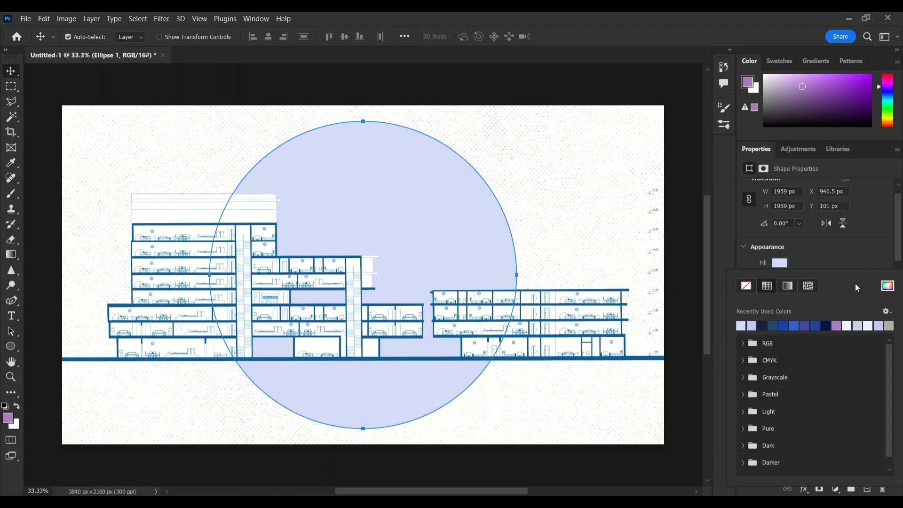
left_click(848, 257)
Step: Place the pexels-steve-1843717 texture above the circle, scaled to about 1626 px wide, with its upper edge along the ground line
left_click(369, 500)
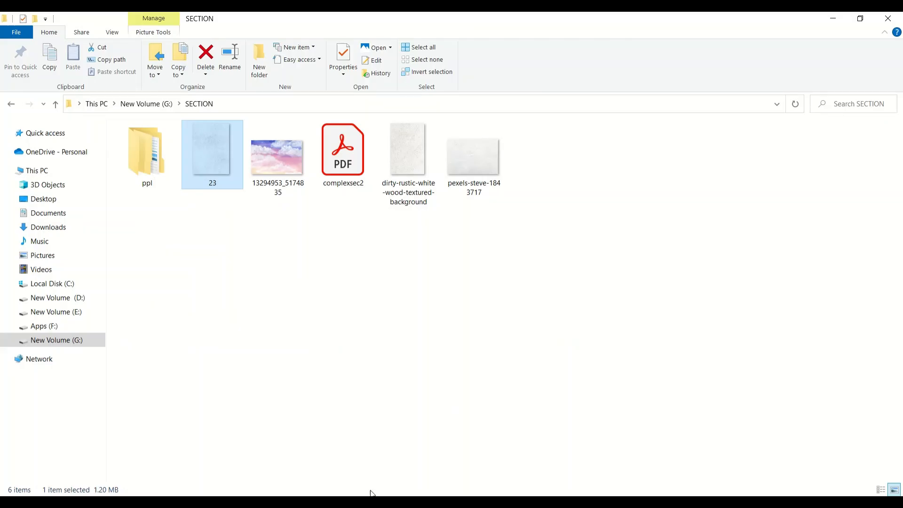
left_click(488, 235)
left_click_drag(474, 158, 379, 370)
left_click_drag(362, 105, 419, 272)
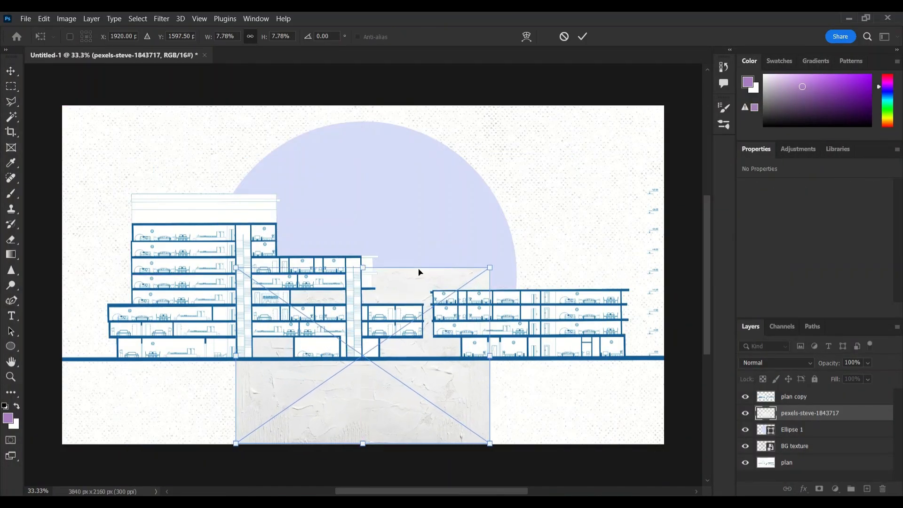
left_click_drag(394, 313, 391, 398)
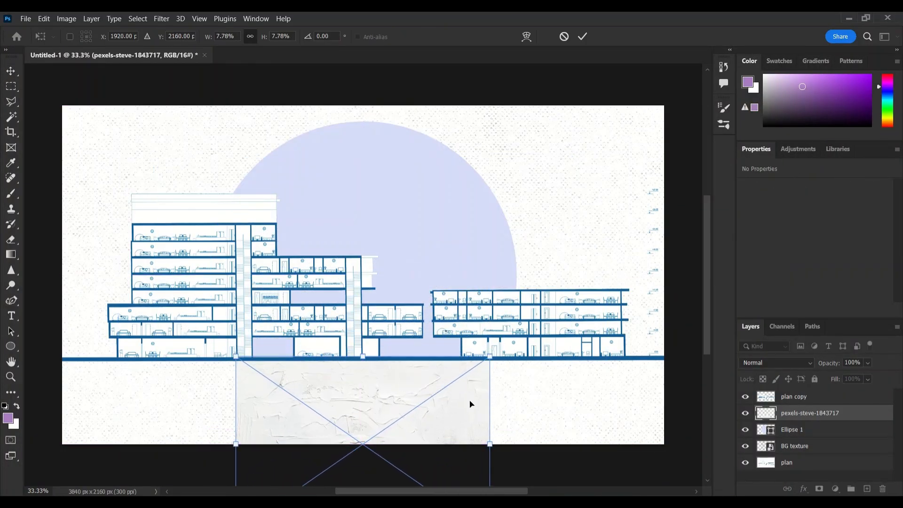
key("Return")
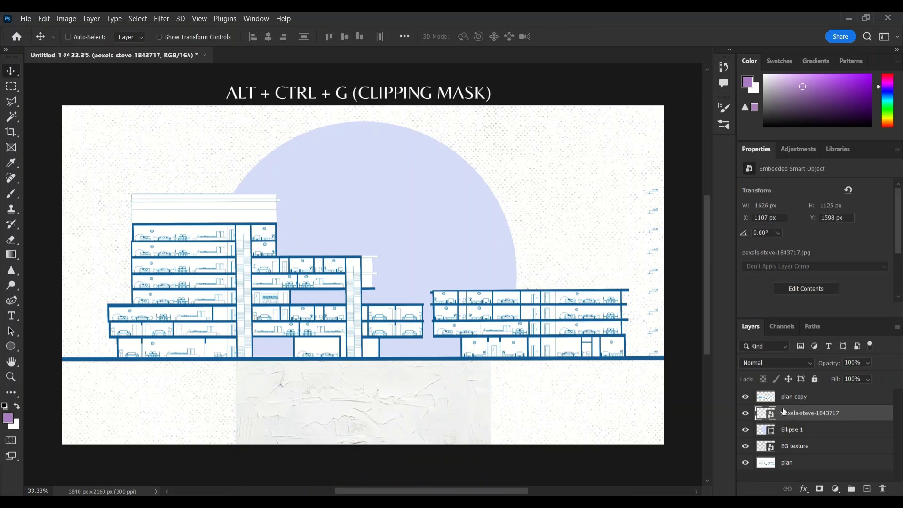
Step: Clip the pexels-steve-1843717 texture to the circle and set its blending mode to Multiply
key("ctrl+alt+g")
left_click(776, 362)
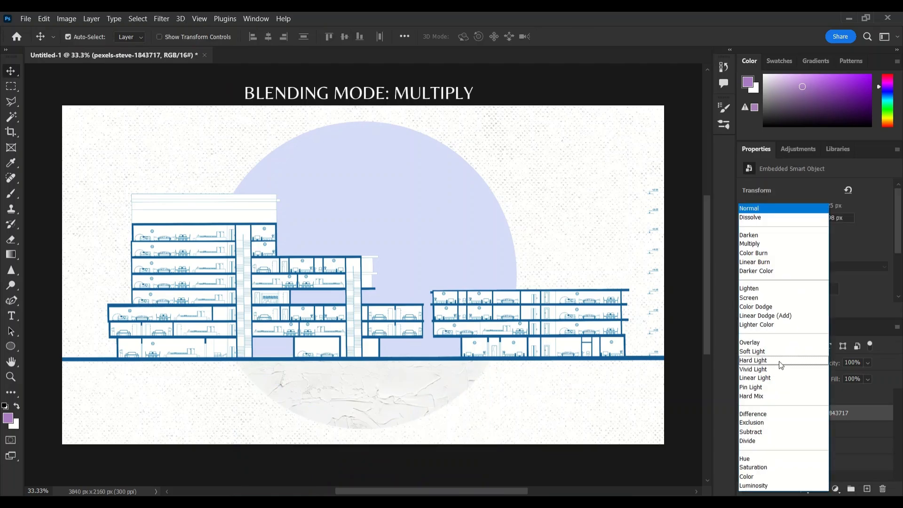
left_click(762, 242)
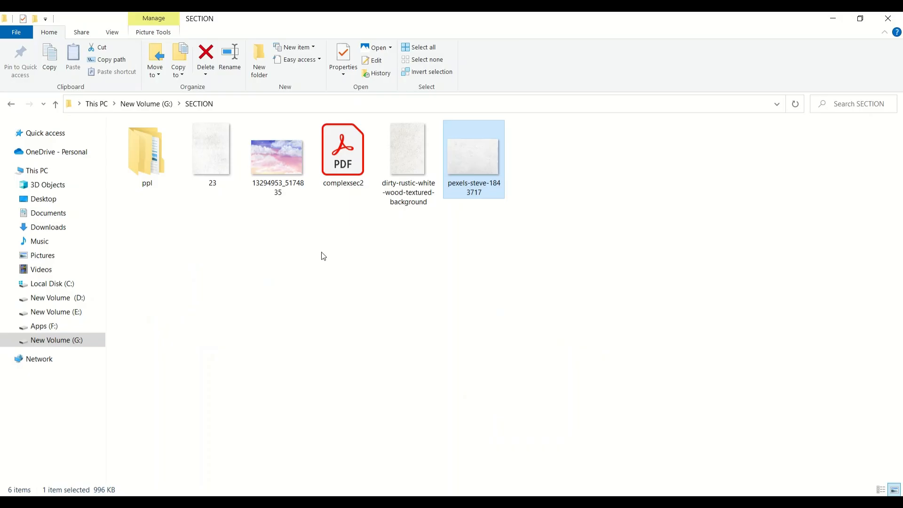
Step: Place the 13294953_5174835 sky image above the ground line, scaled to about 2246 × 1497 px, and clip it to the circle
left_click_drag(276, 157, 405, 287)
left_click_drag(380, 369, 382, 359)
left_click_drag(362, 106, 363, 123)
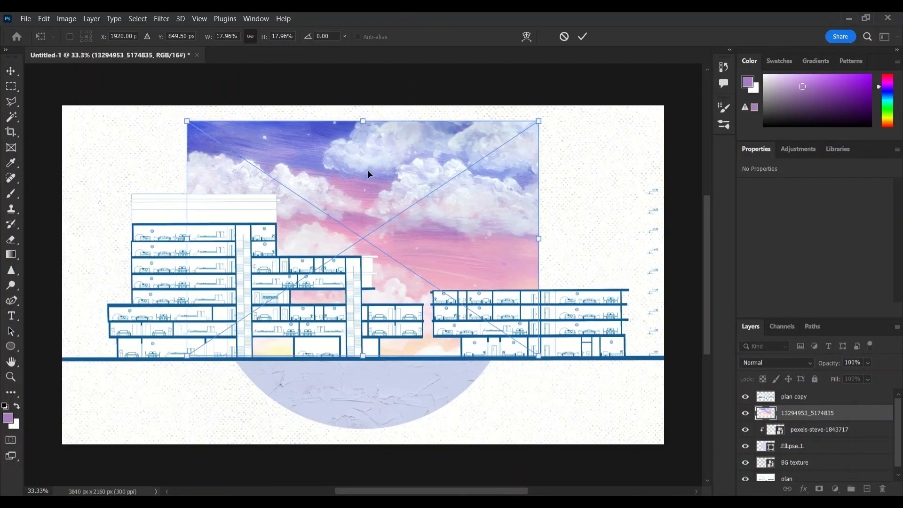
left_click_drag(368, 170, 368, 176)
key("Return")
key("ctrl+alt+g")
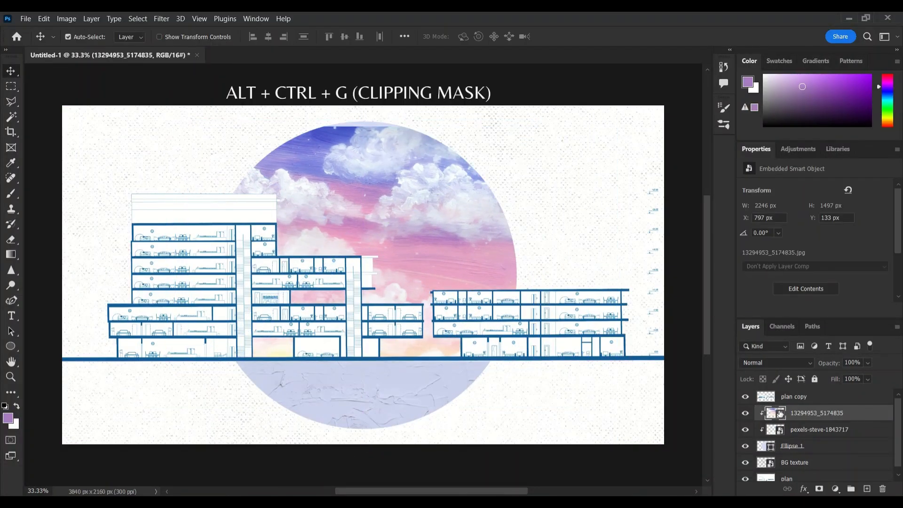
Step: Enlarge the sky image to about 2294 × 1529 px so it reaches the top of the circle
key("ctrl+t")
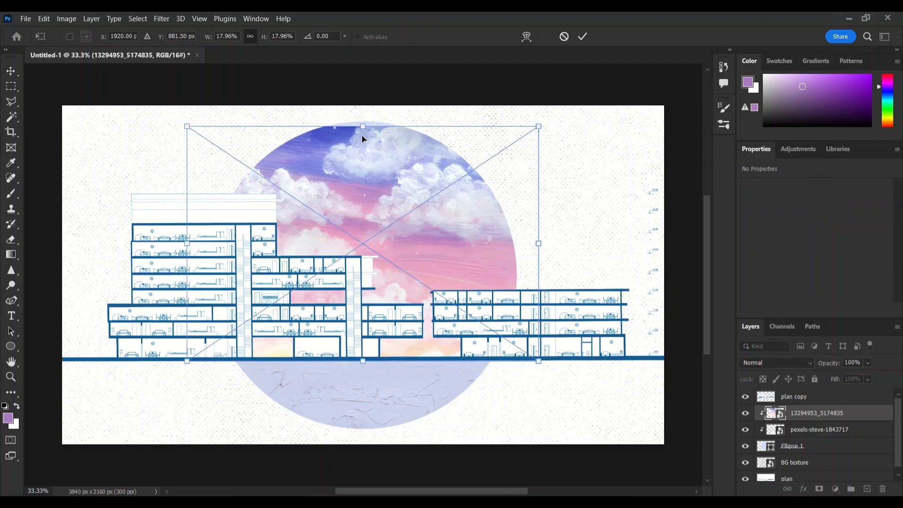
left_click_drag(363, 126, 365, 121)
key("Return")
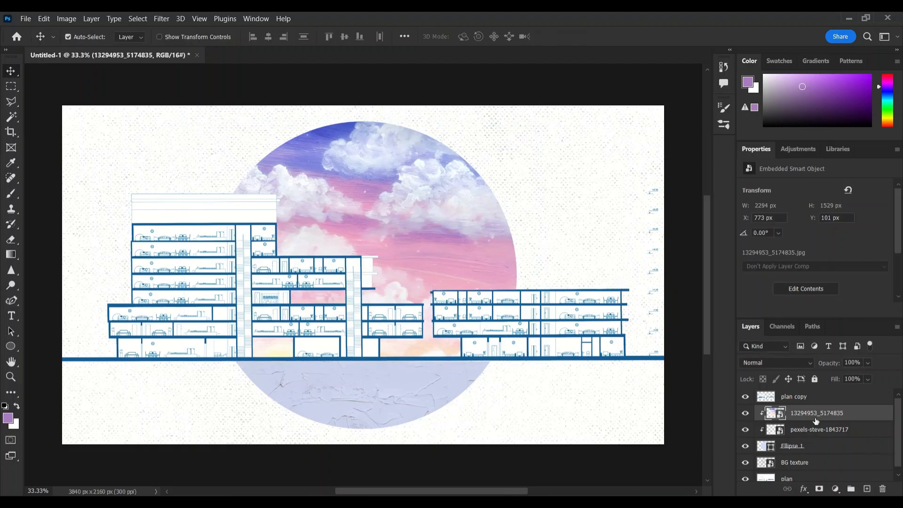
Step: Group the sky image, the pexels-steve-1843717 texture and the Ellipse 1 layer, and name the group circle
left_click(813, 447, "shift")
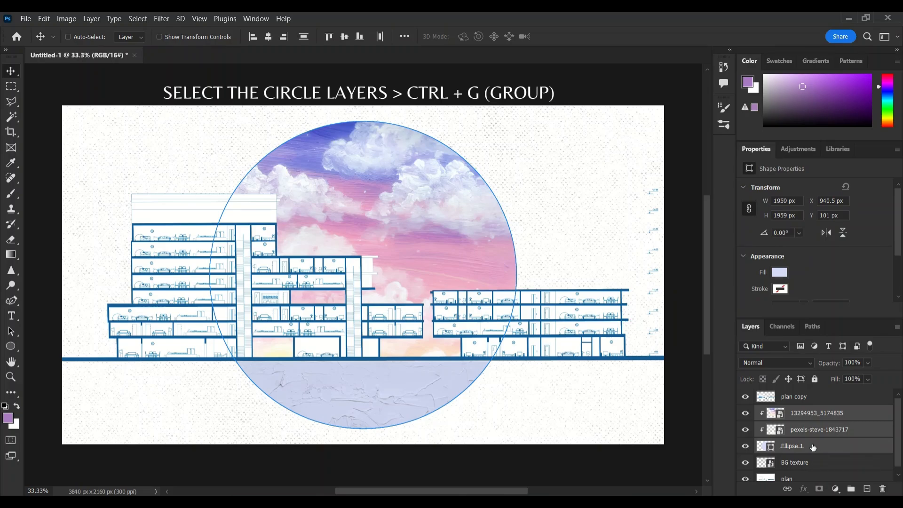
key("ctrl+g")
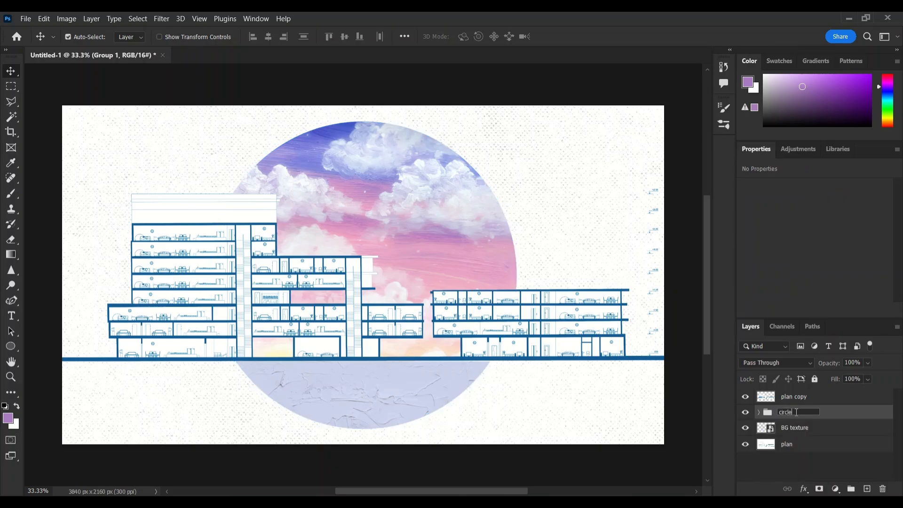
key("Return")
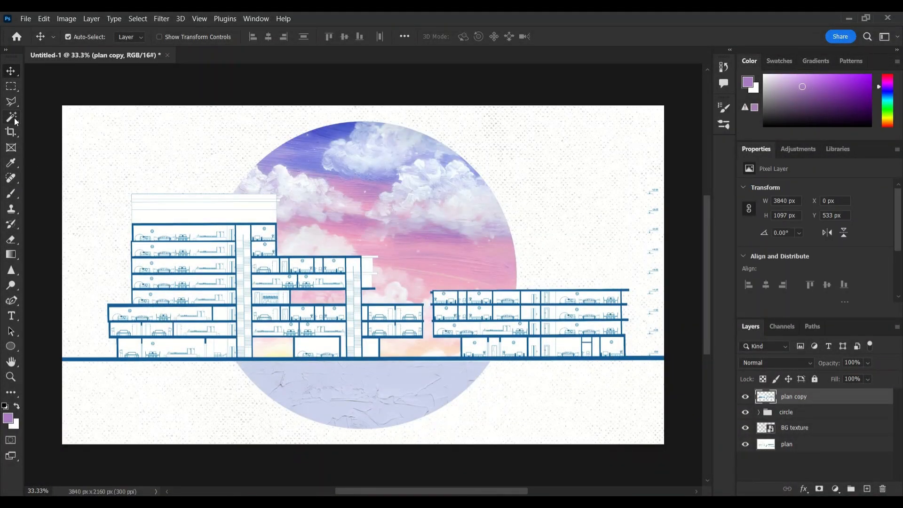
Step: Select a first set of wall areas across both buildings on plan copy with the Magic Wand and copy them to a layer named walls1
left_click(14, 121)
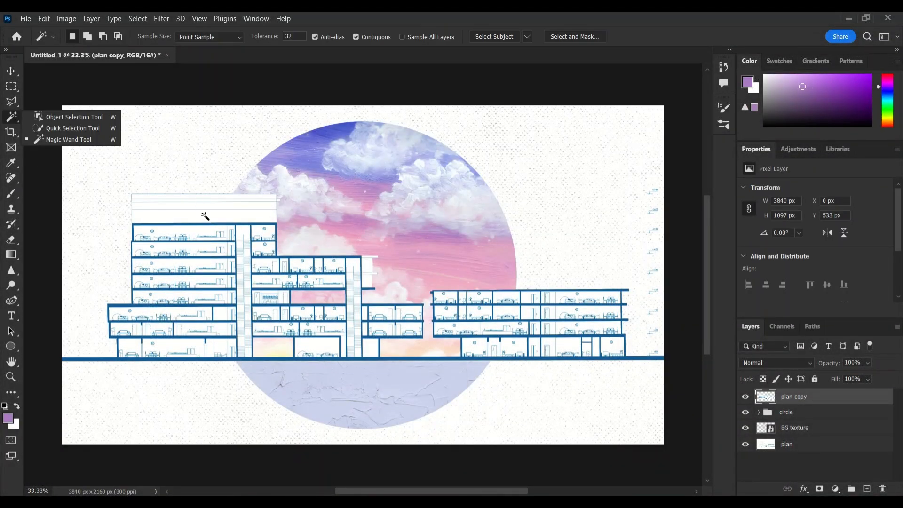
left_click(205, 196)
left_click(203, 207, "shift")
left_click(197, 229, "shift")
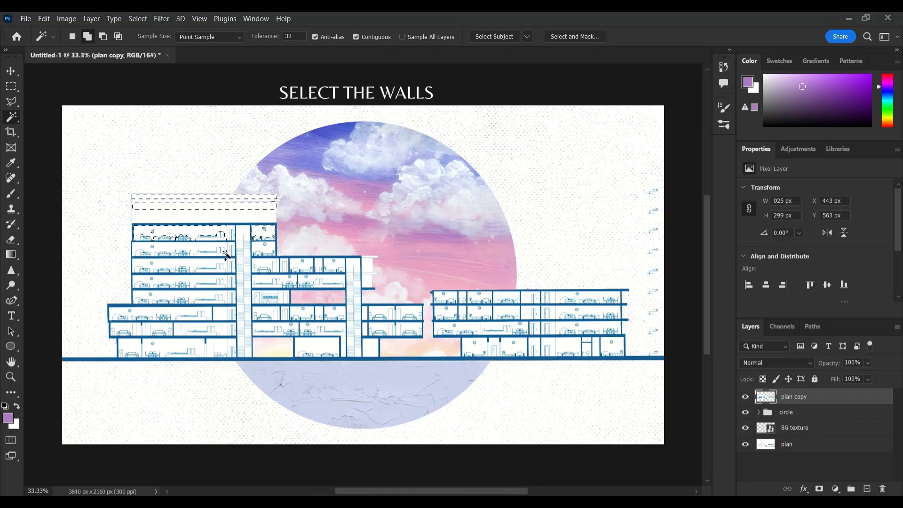
left_click(263, 267, "shift")
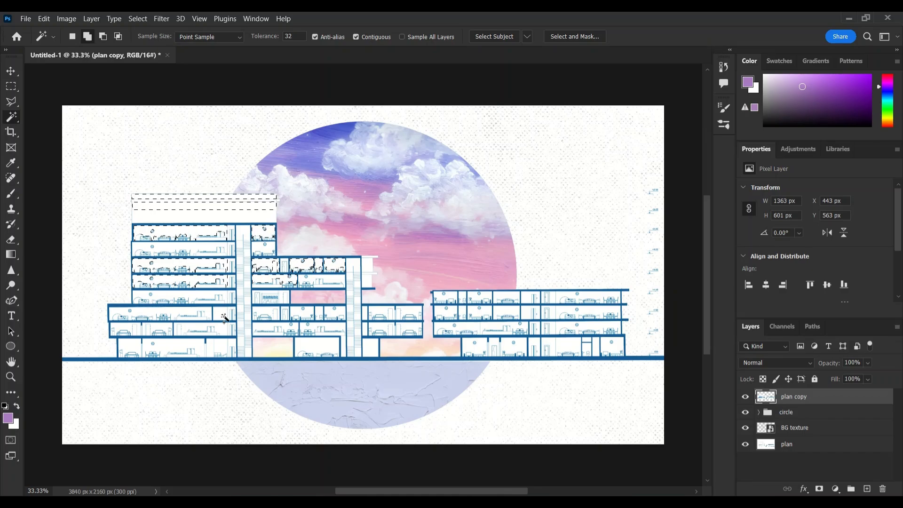
left_click(509, 297, "shift")
left_click(488, 296, "shift")
left_click(450, 297, "shift")
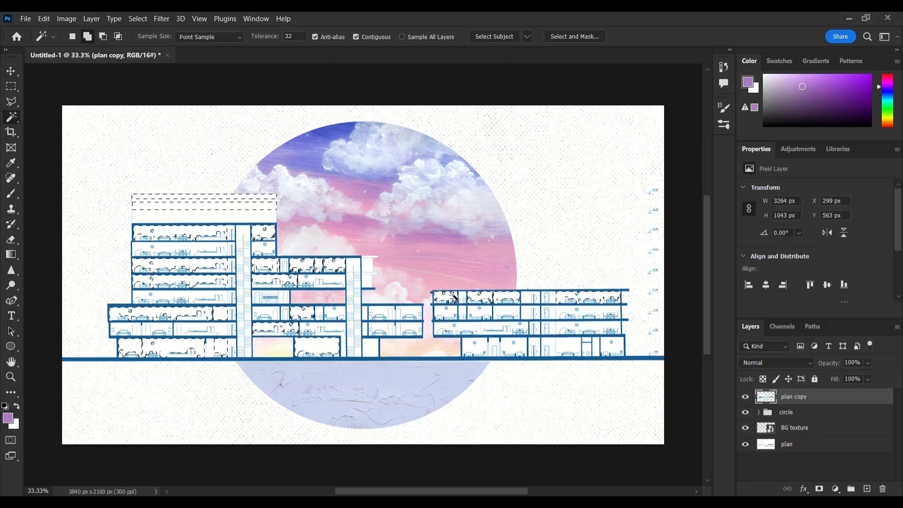
left_click(561, 328, "shift")
left_click(525, 313, "shift")
left_click(513, 342, "shift")
left_click(487, 313, "shift")
left_click(390, 312, "shift")
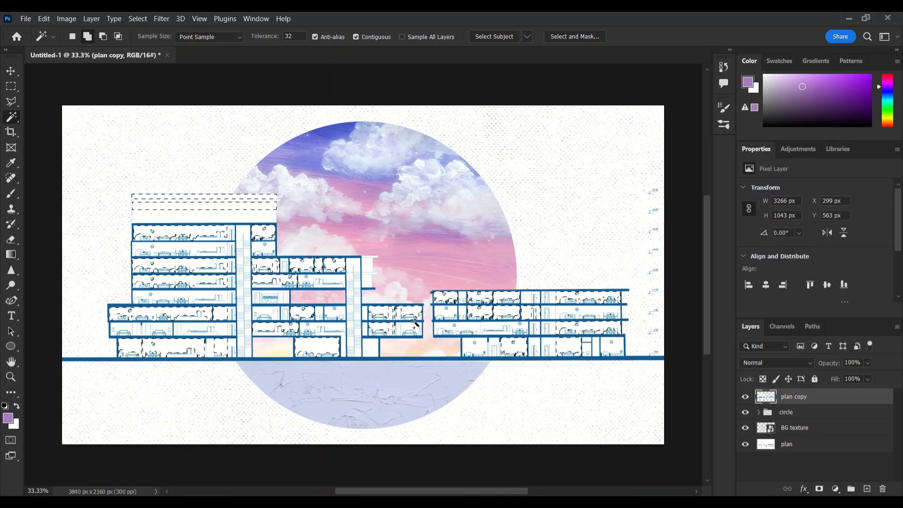
left_click(248, 263, "shift")
left_click(352, 349, "shift")
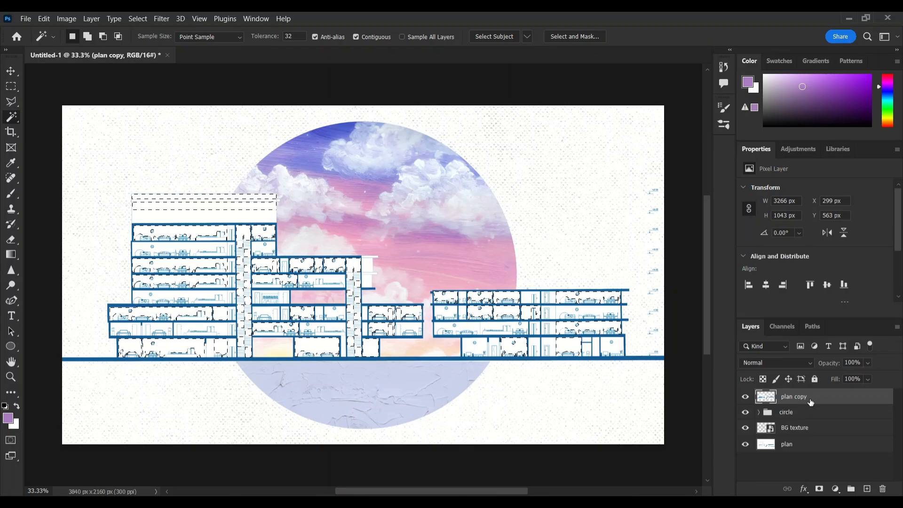
key("ctrl+j")
double_click(795, 396)
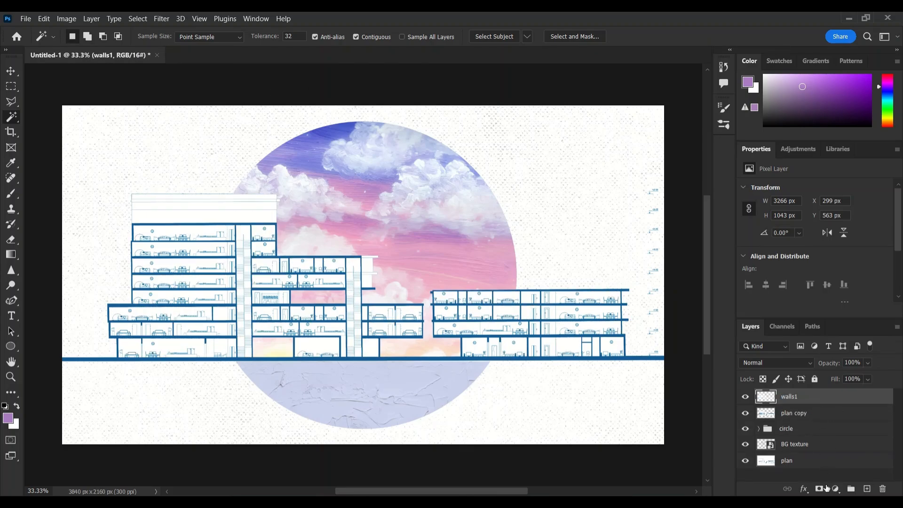
Step: Add a Solid Color fill layer above walls1, clip it to walls1 and set its color to a light blue-grey
left_click(835, 488)
left_click(831, 289)
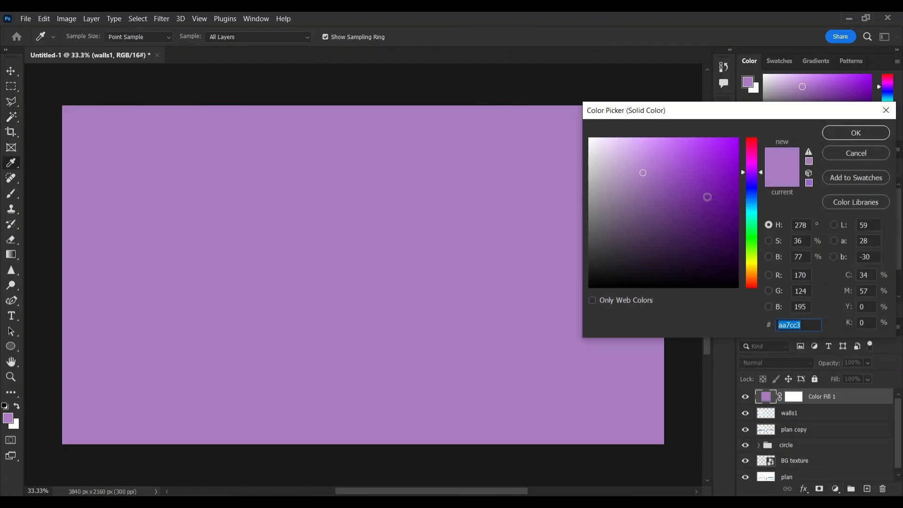
left_click_drag(707, 196, 599, 151)
left_click(856, 132)
key("ctrl+alt+g")
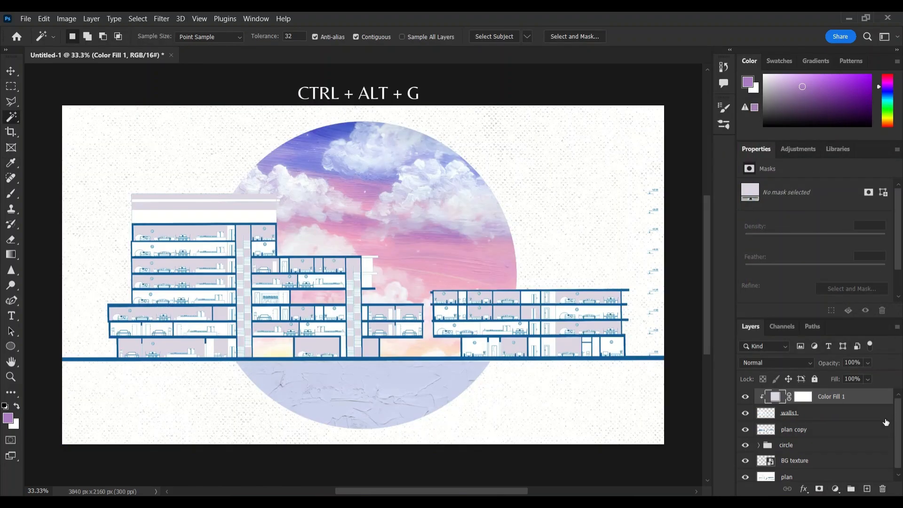
double_click(775, 397)
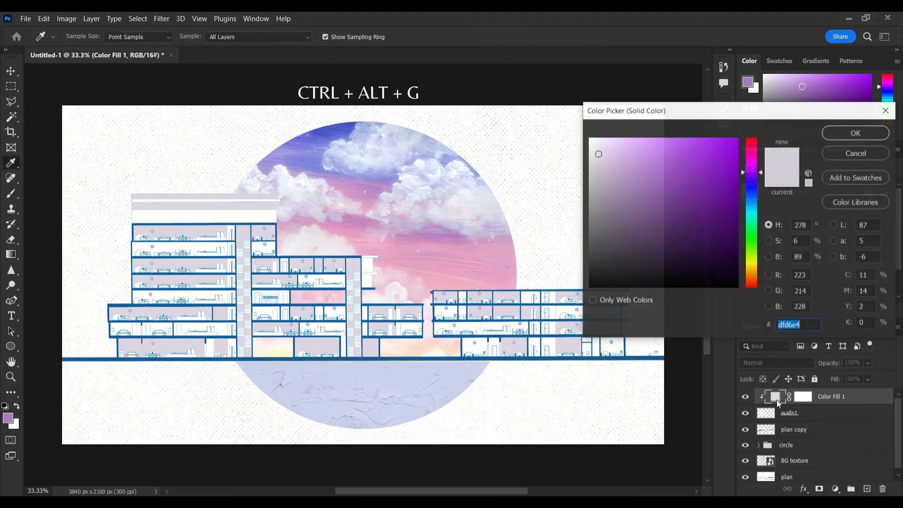
left_click(841, 151)
Step: Select the remaining white wall areas of both buildings on plan copy with the Magic Wand and copy them to a layer named walls2
left_click(823, 429)
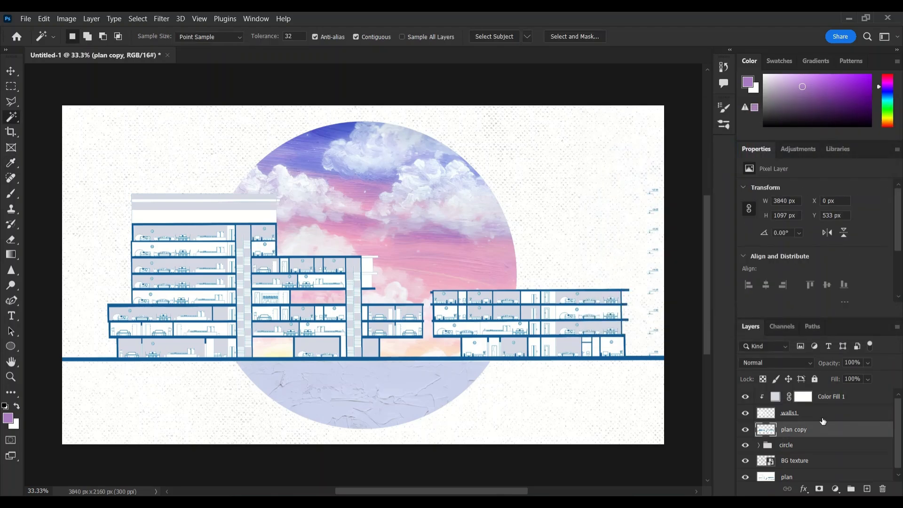
left_click(266, 200, "shift")
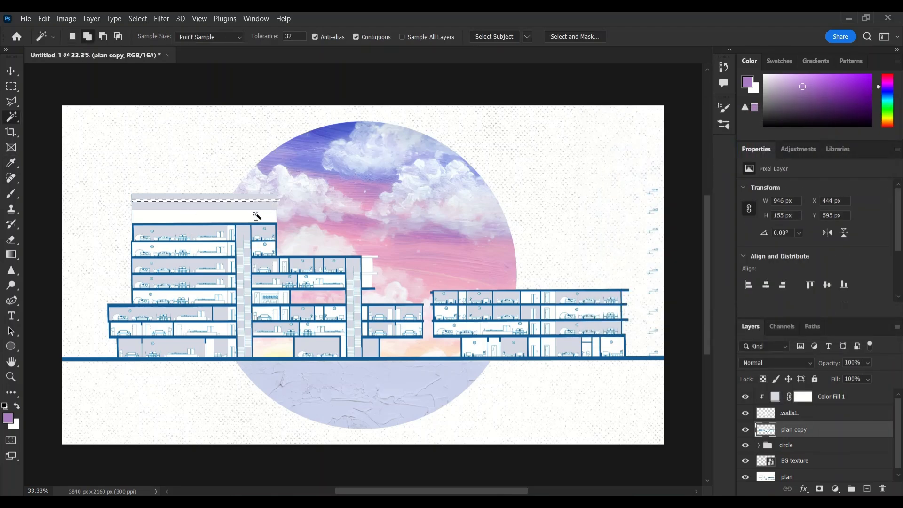
left_click(262, 215, "shift")
left_click(368, 258, "shift")
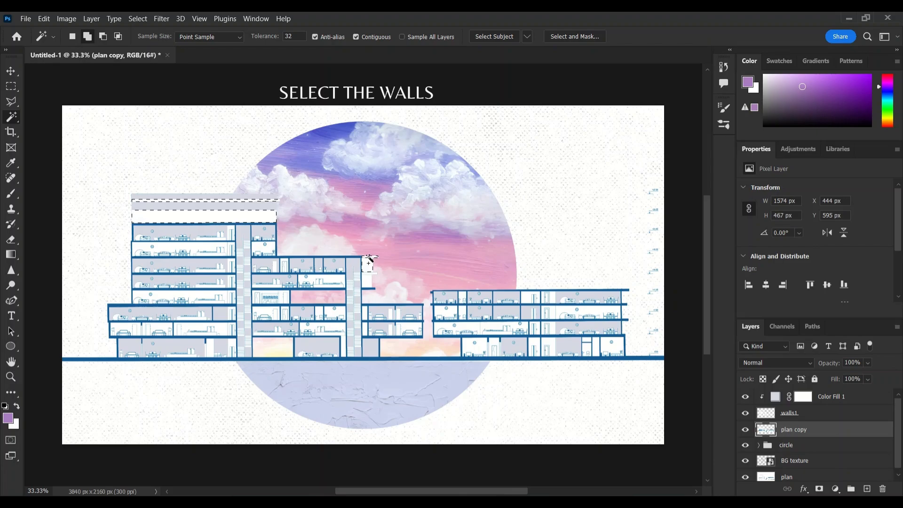
left_click(334, 280, "shift")
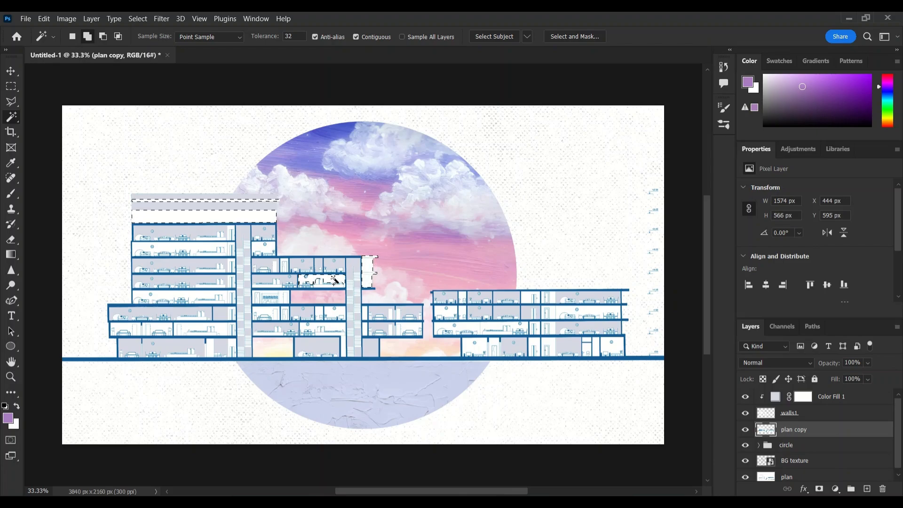
left_click(197, 328, "shift")
left_click(155, 327, "shift")
left_click(172, 295, "shift")
left_click(207, 249, "shift")
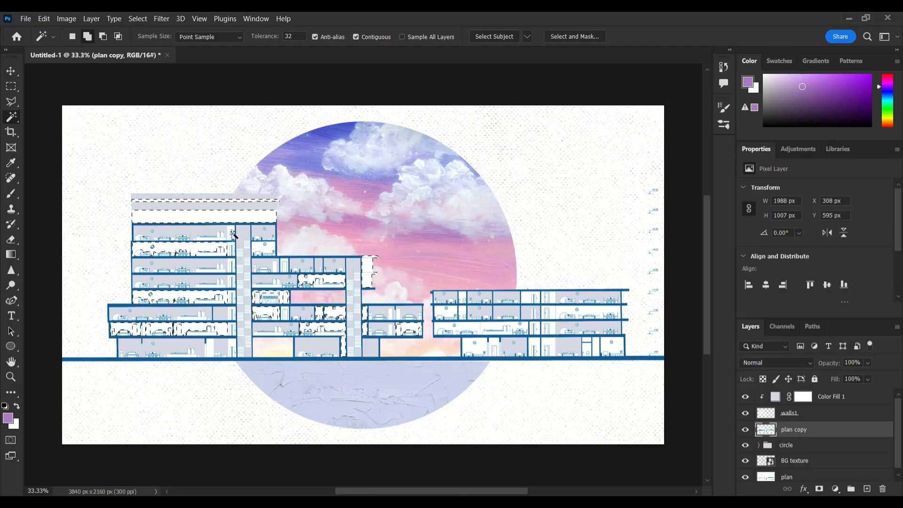
left_click(231, 342)
left_click(462, 299)
left_click(481, 325)
left_click(531, 297)
left_click(569, 312)
left_click(550, 329)
left_click(584, 342)
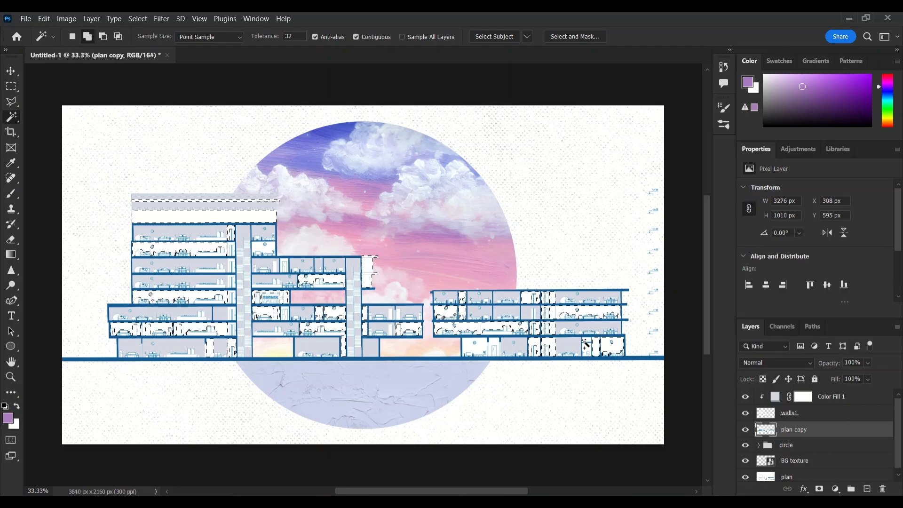
left_click(489, 341)
key("ctrl+j")
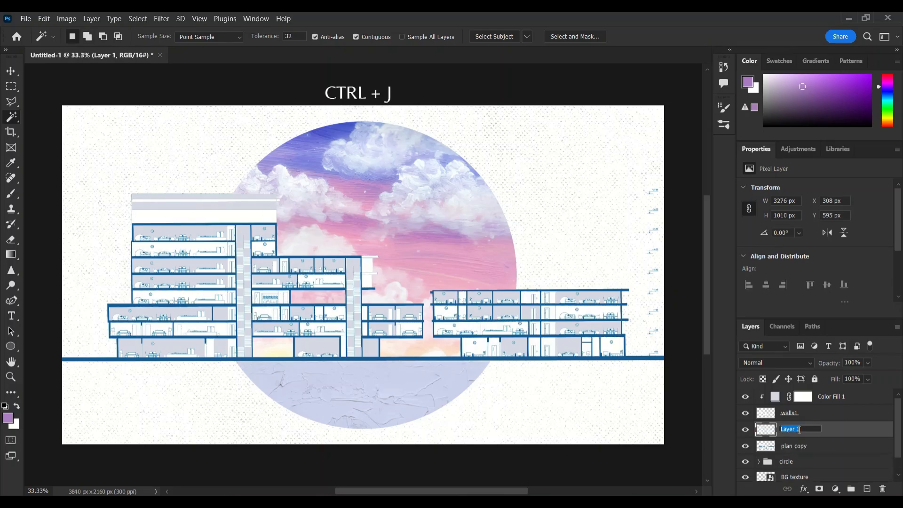
key("Return")
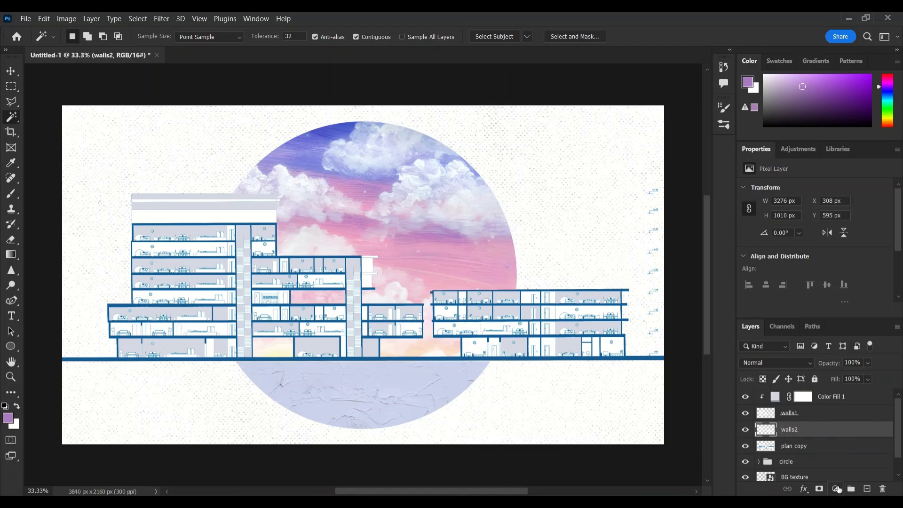
Step: Add a Solid Color fill layer in a very light grey above walls2 and clip it to walls2
left_click(835, 488)
left_click(825, 286)
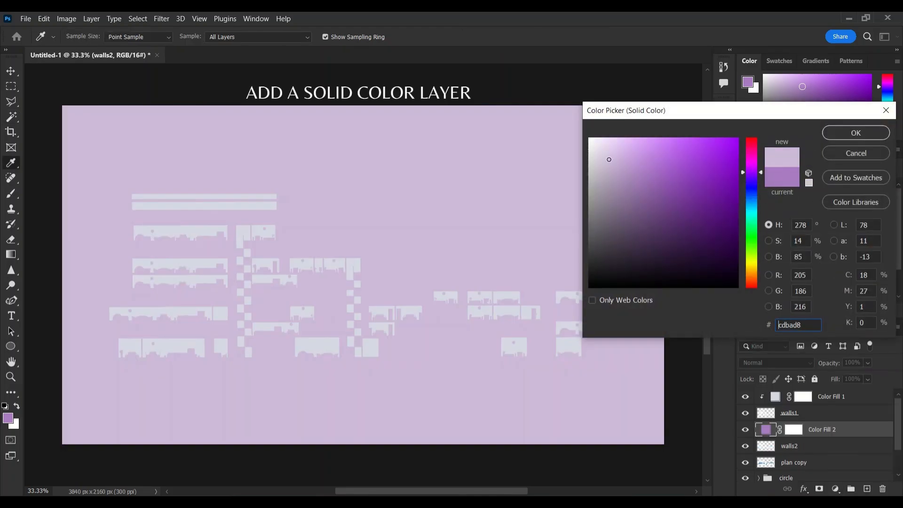
left_click(591, 151)
key("Return")
key("ctrl+alt+g")
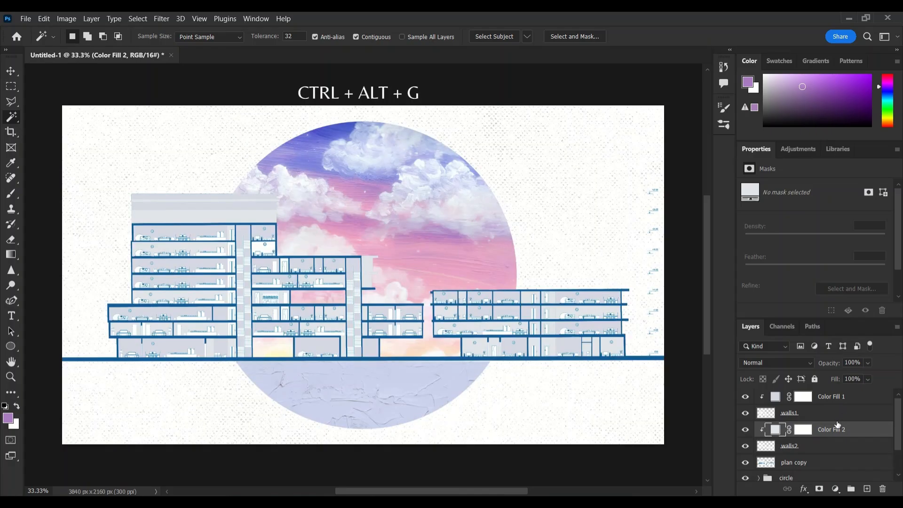
Step: Recolor the fill clipped to walls2 to bluish white fbfcff and set its blending mode to Multiply
double_click(778, 433)
left_click_drag(595, 152, 591, 138)
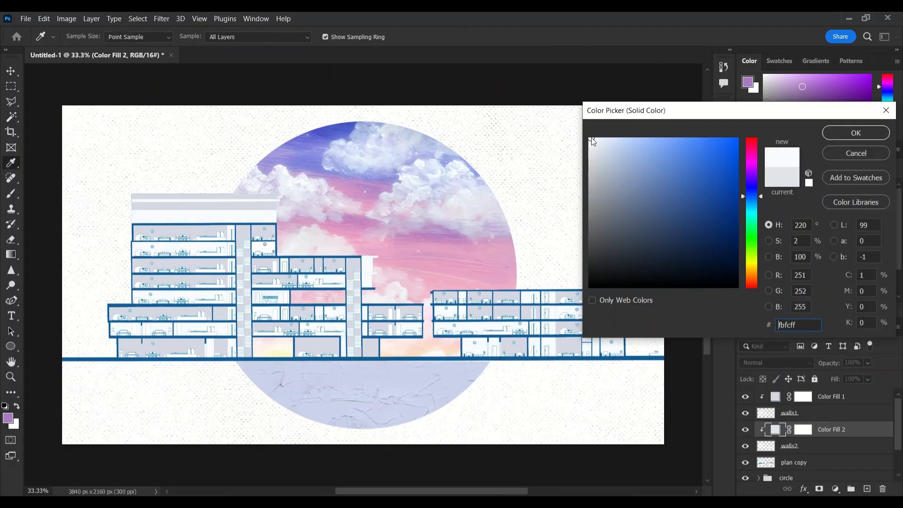
key("Return")
key("w")
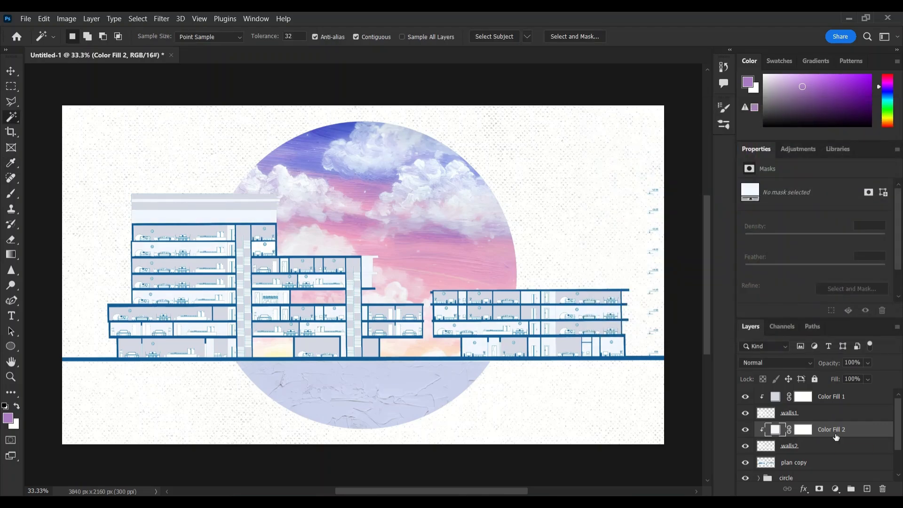
left_click(794, 361)
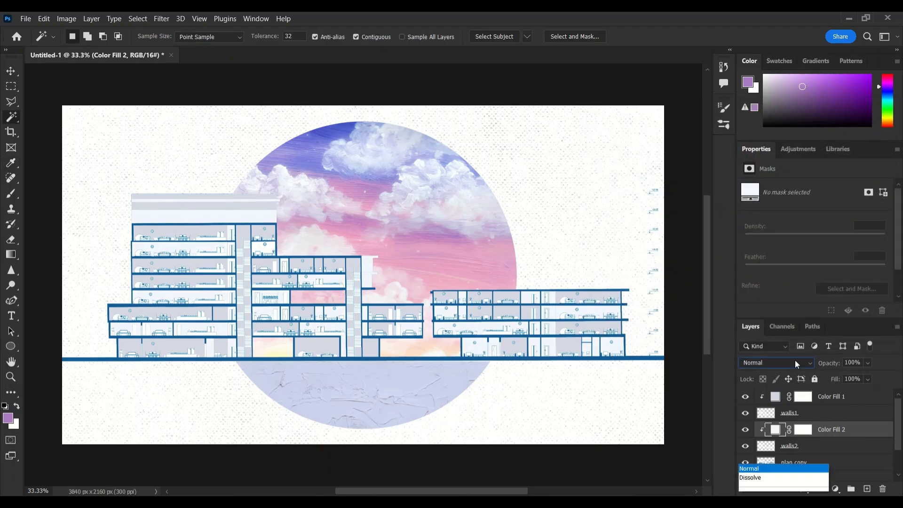
left_click(771, 241)
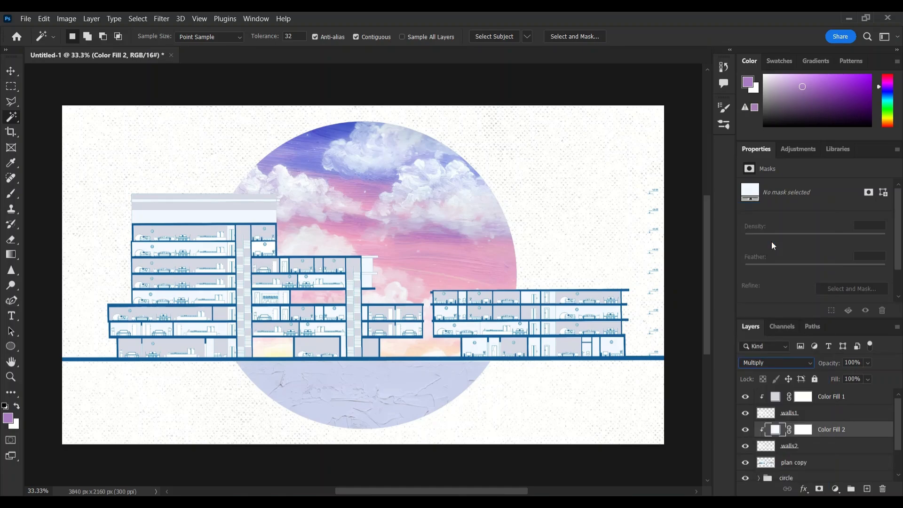
Step: Group walls1, walls2 and their two color fill layers, and name the group colored walls
left_click(830, 445)
left_click(834, 398, "shift")
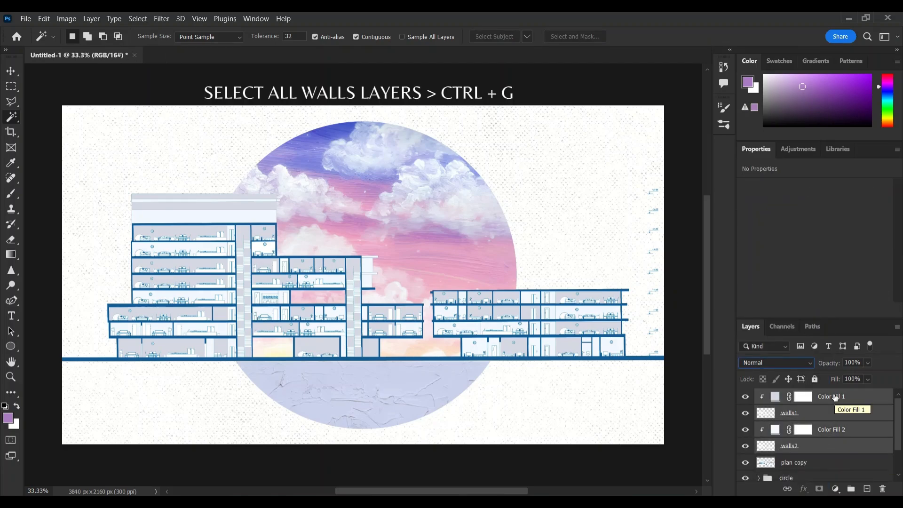
key("ctrl+g")
double_click(801, 400)
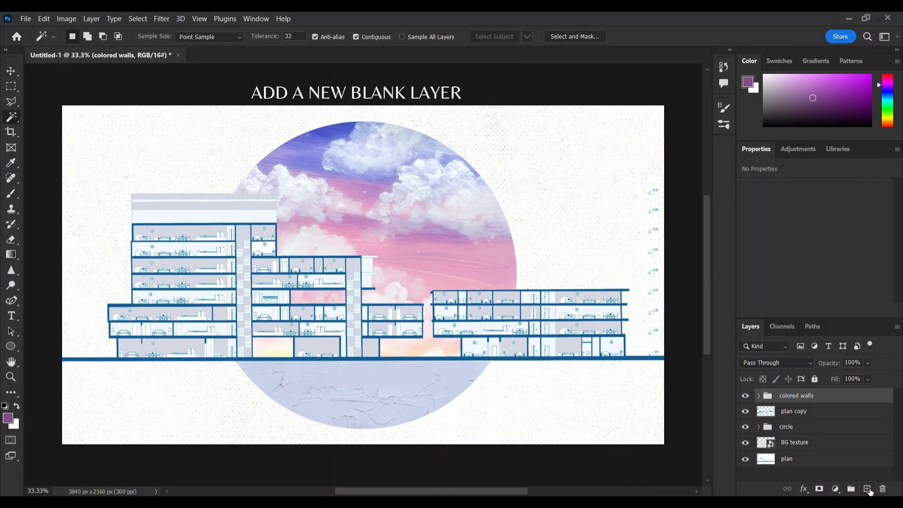
Step: Add a blank layer above the colored walls group and name it trees
left_click(866, 488)
double_click(793, 395)
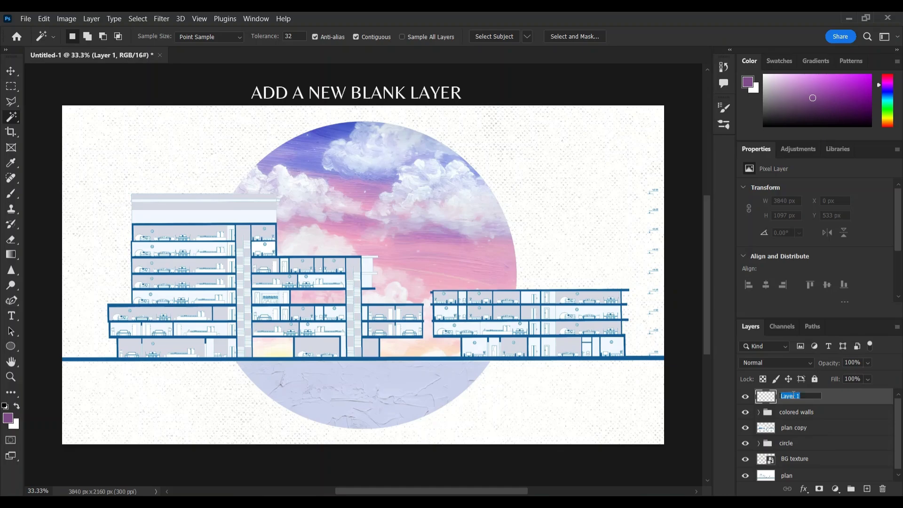
key("Return")
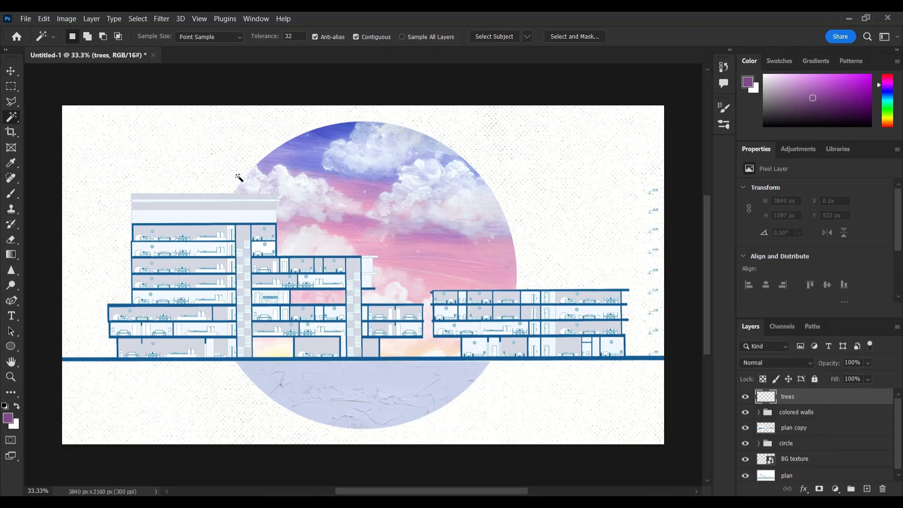
Step: Paint purple bare trees between the buildings and beside the right-hand building, using the 1016 px tree brush reduced to 400 px
left_click(12, 194)
left_click(724, 107)
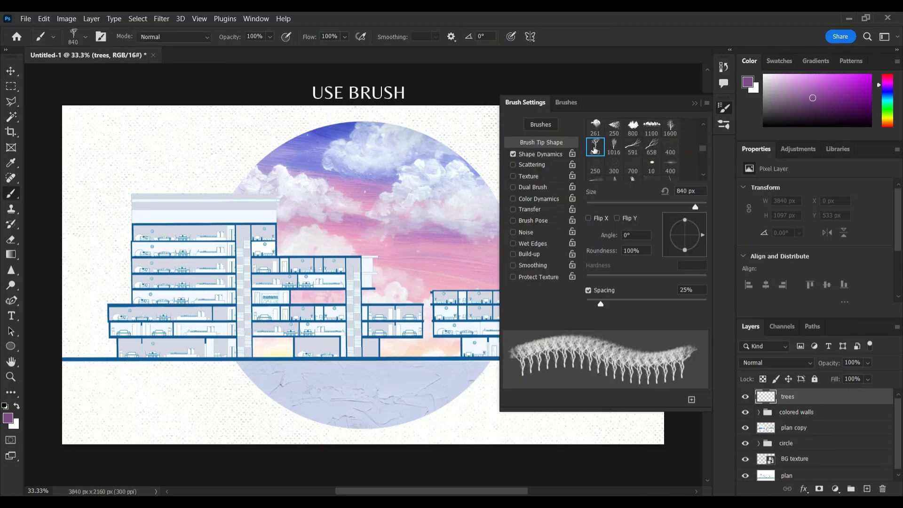
left_click(613, 146)
left_click(724, 108)
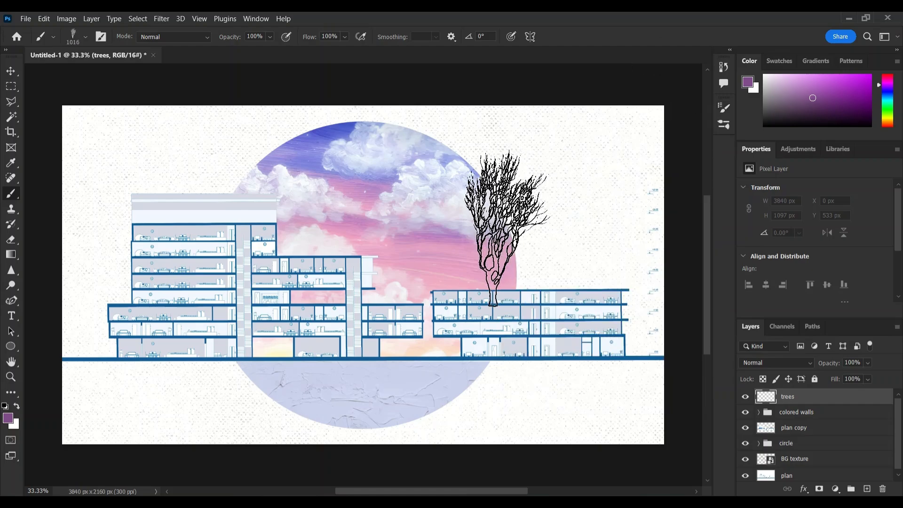
key("bracketleft")
key("bracketleft")
key("bracketleft")
key("bracketleft")
key("bracketleft")
key("bracketleft")
key("bracketleft")
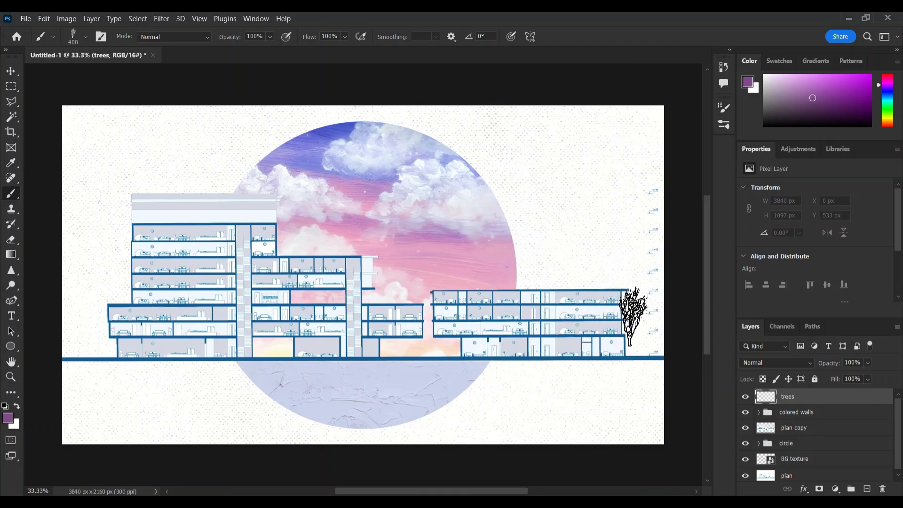
left_click(635, 324)
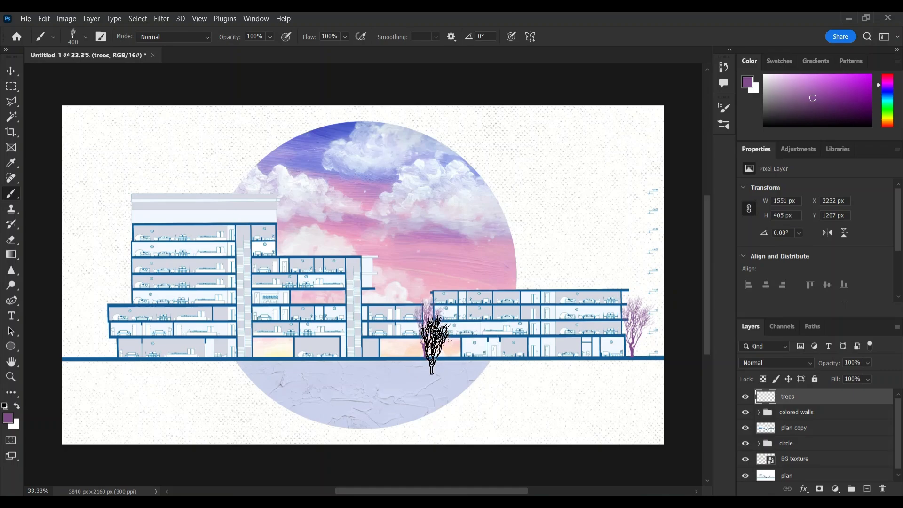
Step: Enlarge the tree brush and paint a purple bare tree about 600 px tall beside the left-hand building
key("bracketright")
key("bracketright")
left_click(93, 313)
Step: Paint a blue tree near the canvas's right edge, using a different tree brush at 300 px and a color sampled from the sky
left_click(724, 108)
left_click(631, 148)
left_click(724, 108)
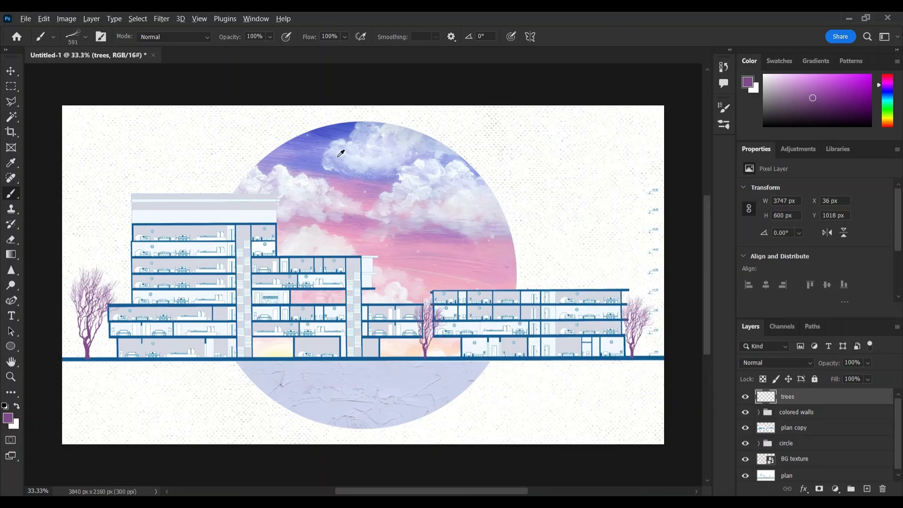
left_click(339, 156, "alt")
key("bracketleft")
key("bracketleft")
key("bracketleft")
key("bracketleft")
key("bracketleft")
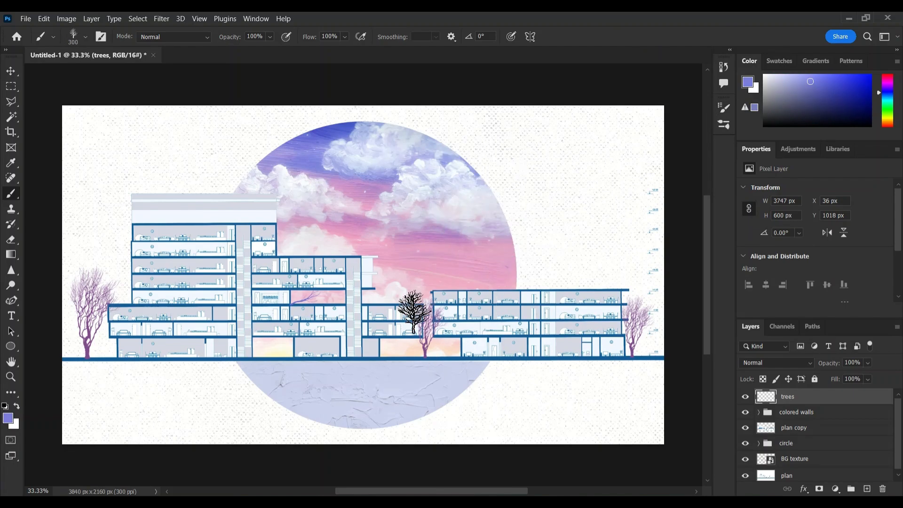
left_click(649, 335)
Step: Sample light pink from the left-hand tree and paint pink trees near both canvas edges, enlarging the brush to 500 px
left_click(94, 333, "alt")
left_click(99, 335)
key("bracketright")
key("bracketright")
left_click(78, 318)
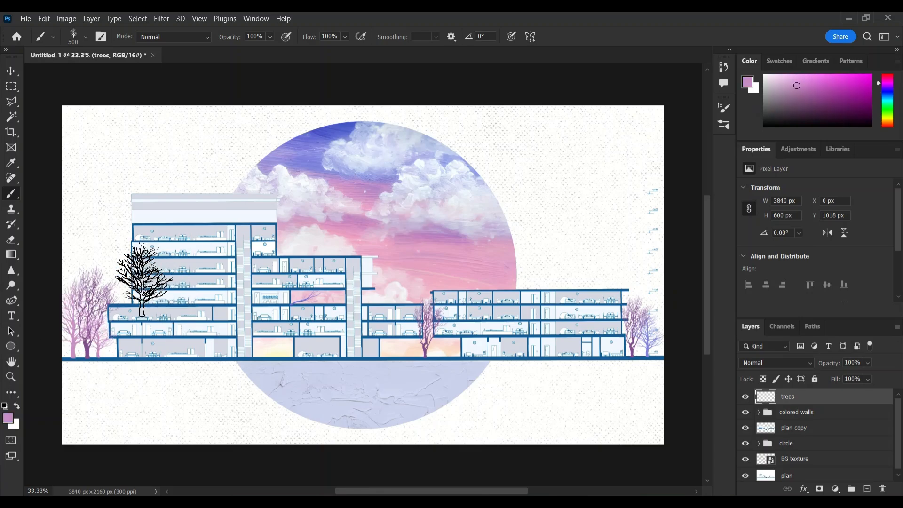
left_click(679, 300)
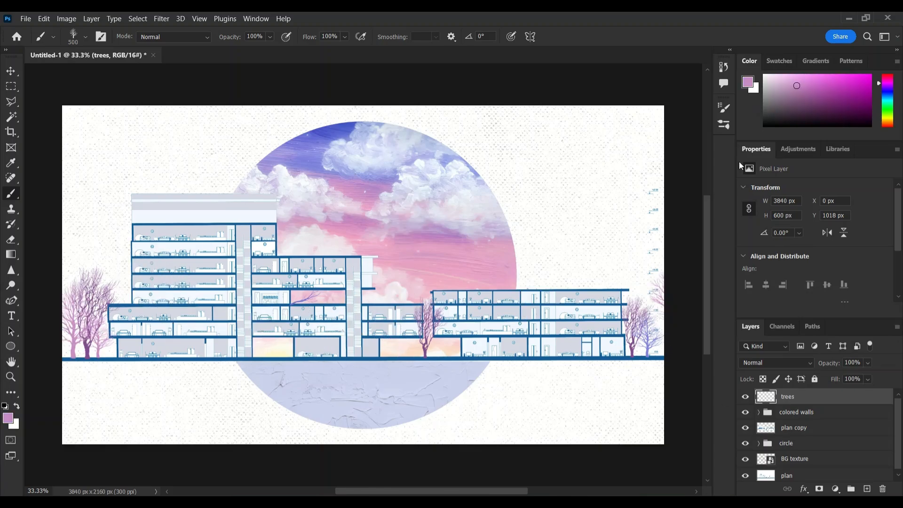
Step: Paint a flock of pink birds above the tall left-hand building with the 736 px bird brush reduced to 400 px
left_click(724, 108)
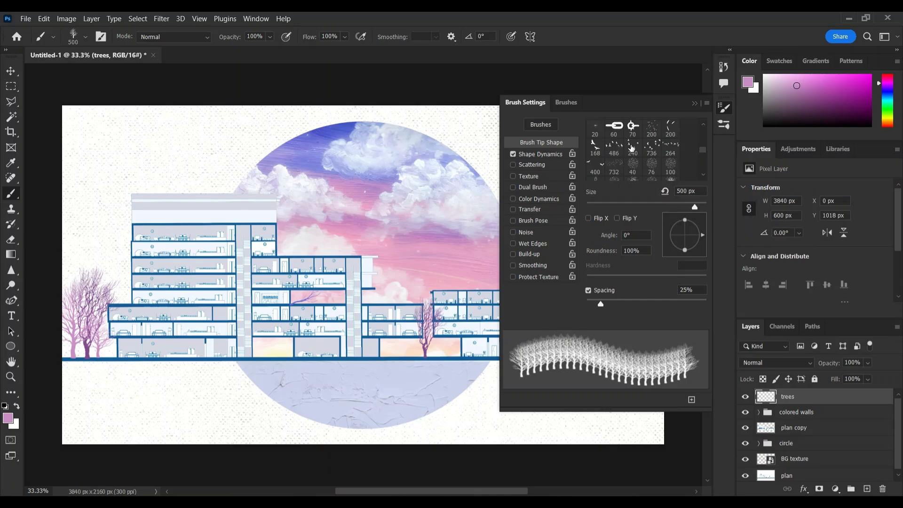
left_click(651, 148)
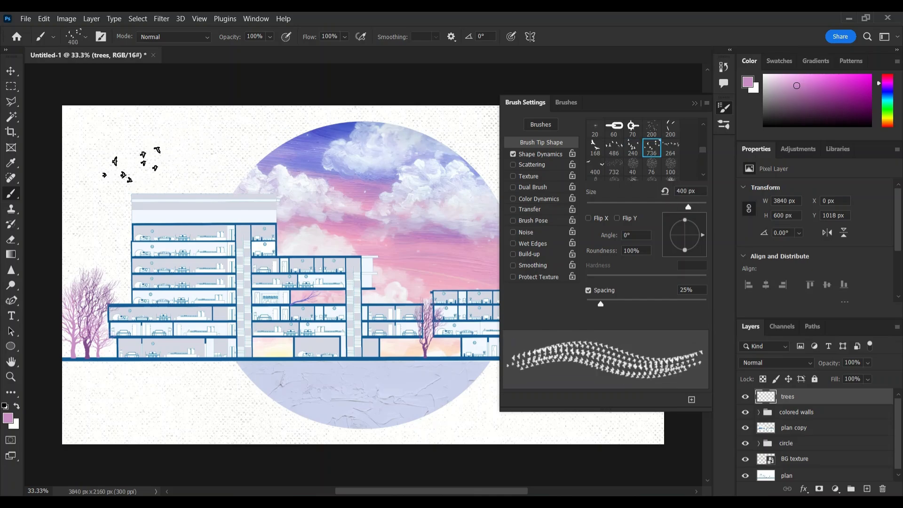
left_click(131, 164)
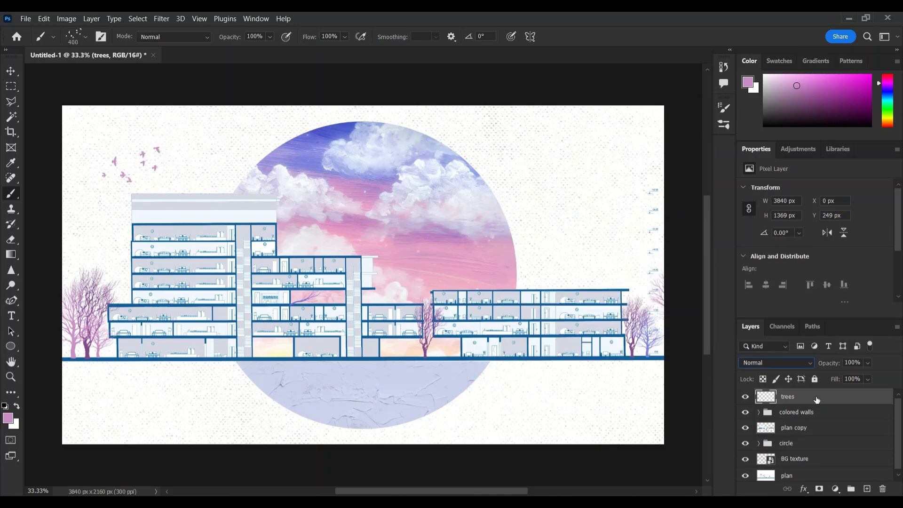
Step: Rasterize 12720.eps at 300 pixels/inch and copy its standing couple silhouette, isolated with the Magic Wand, into the section illustration
left_click(9, 73)
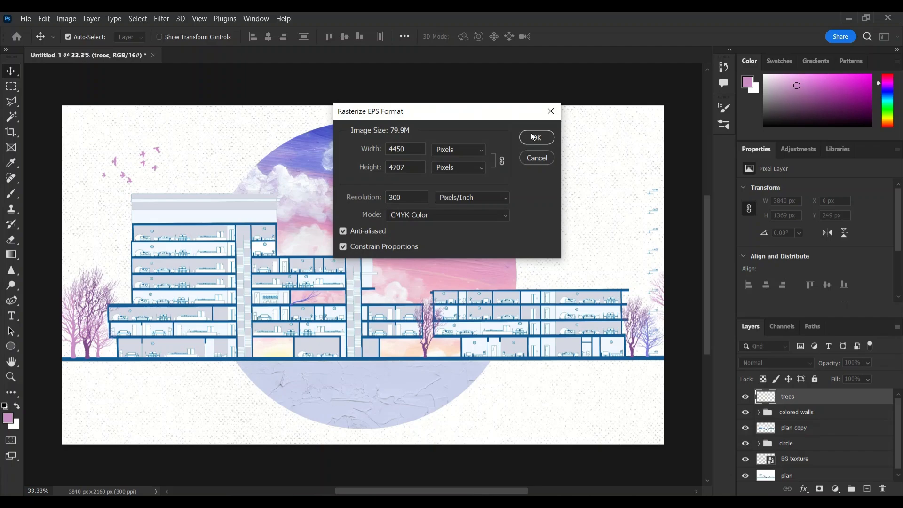
left_click(533, 136)
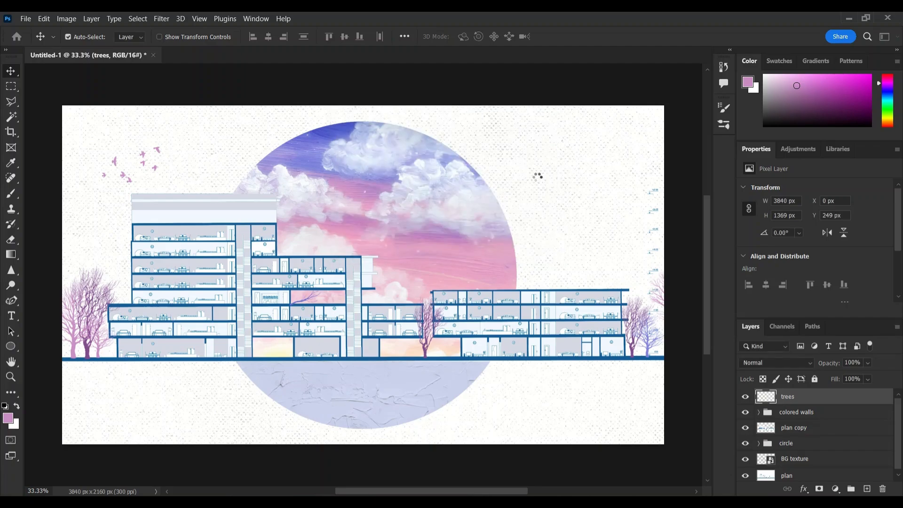
left_click(12, 117)
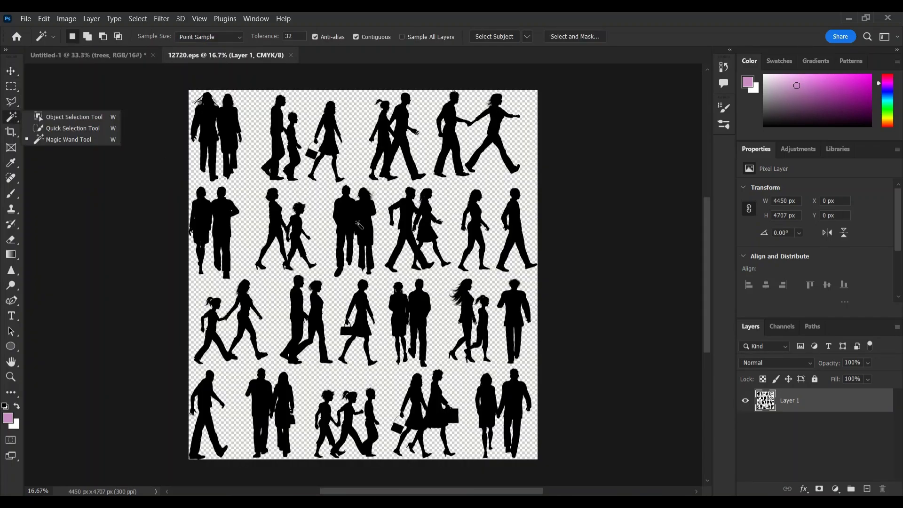
left_click(359, 226)
key("ctrl+j")
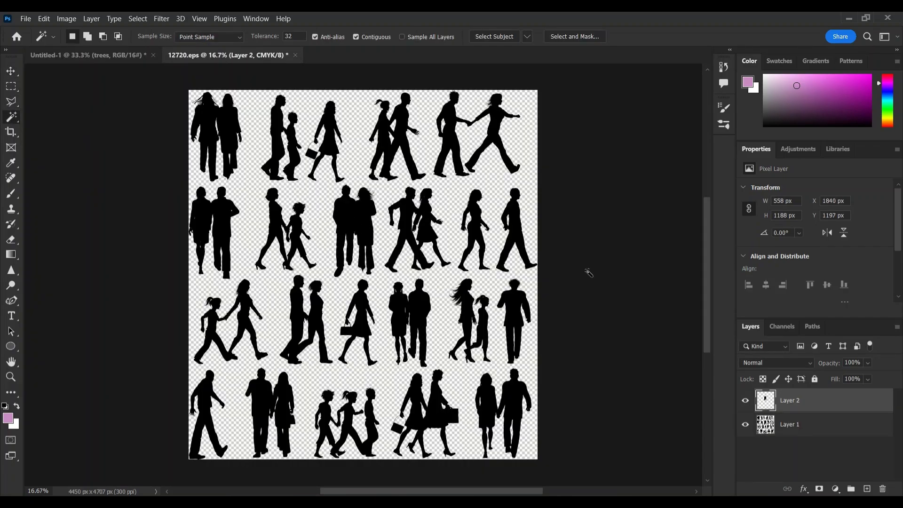
left_click_drag(765, 400, 292, 196)
left_click(463, 215)
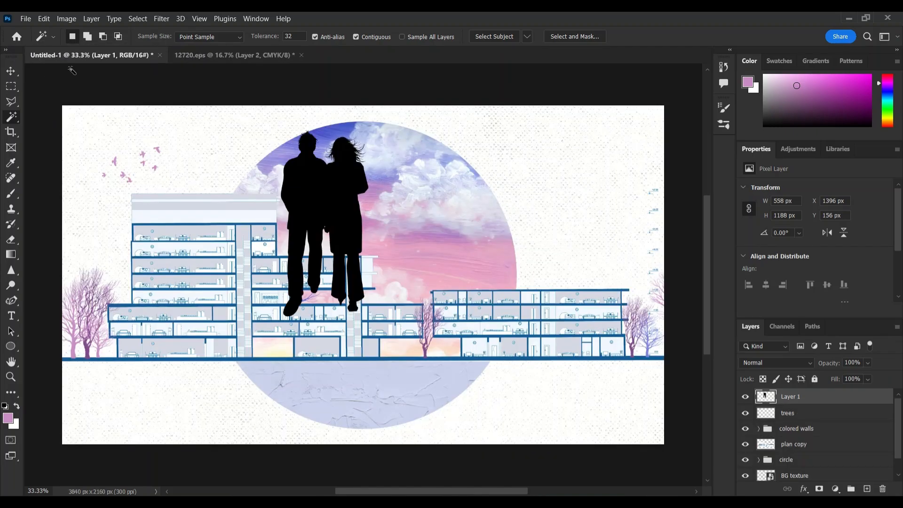
Step: Scale the couple silhouette down to room height and place it, along with copies and other figures, on the building floors
key("v")
key("ctrl+t")
left_click_drag(324, 129, 325, 305)
key("Return")
left_click_drag(324, 311, 340, 299)
left_click(249, 55)
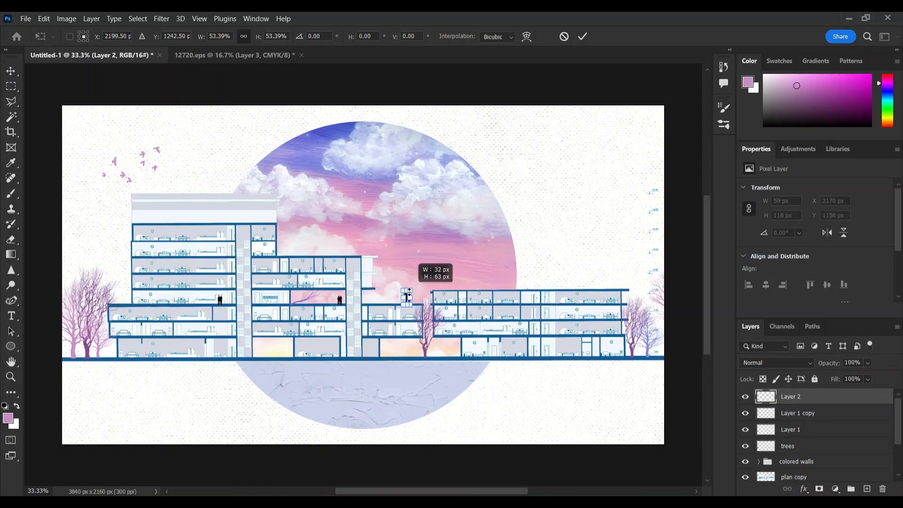
scroll(381, 306, "up", 3)
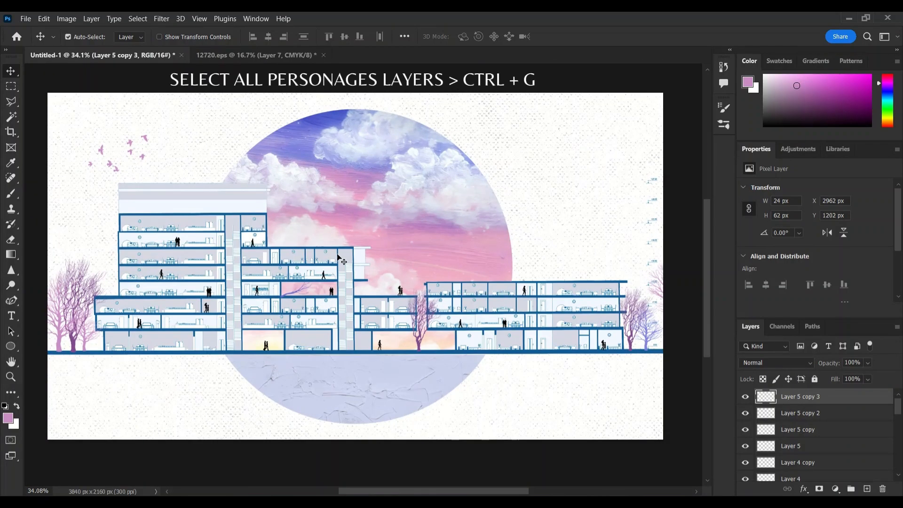
Step: Group all the people silhouette layers above the trees layer and name the group ppl
scroll(817, 403, "down", 5)
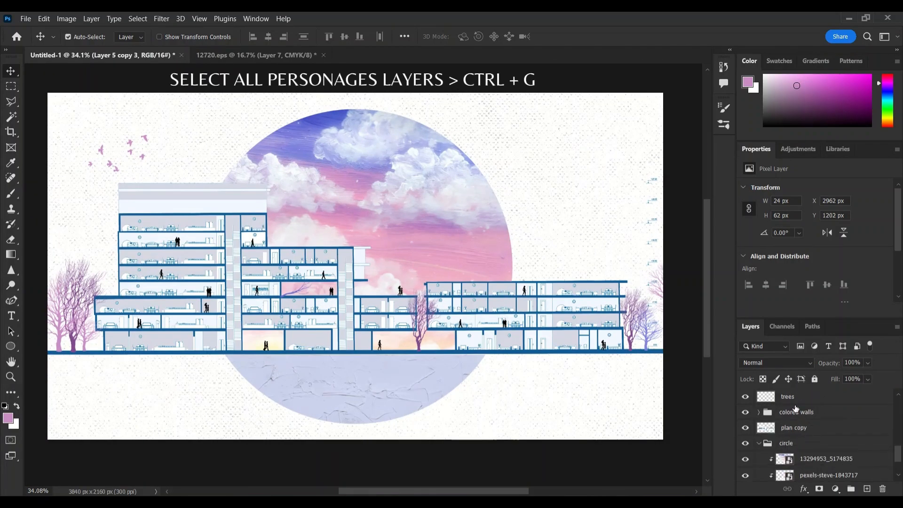
scroll(794, 405, "up", 1)
left_click(792, 399, "shift")
scroll(791, 402, "up", 3)
key("ctrl+g")
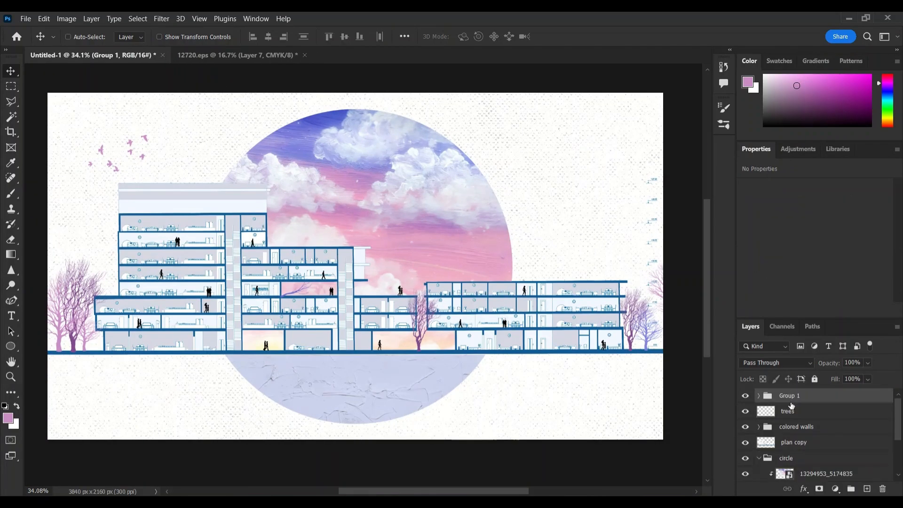
double_click(791, 401)
key("Return")
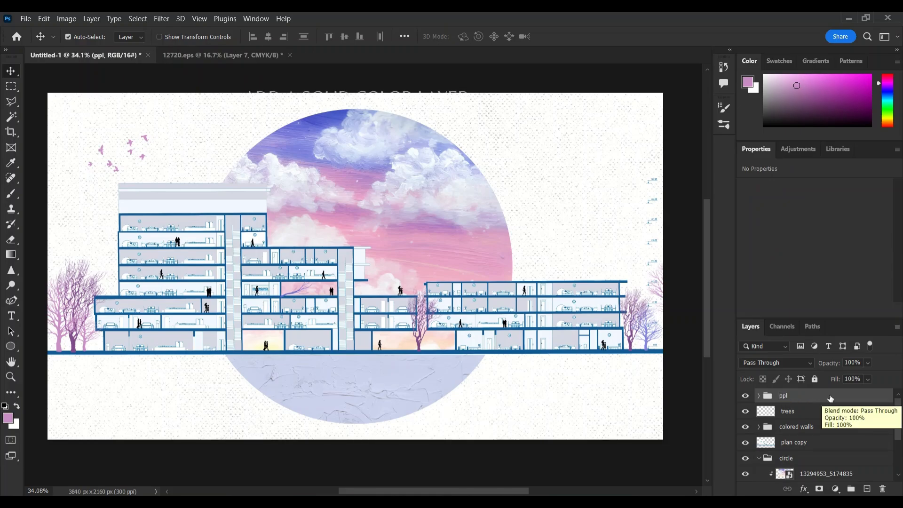
Step: Add a dark navy blue solid color fill layer above the ppl group and clip it to the group
left_click(835, 489)
left_click(814, 282)
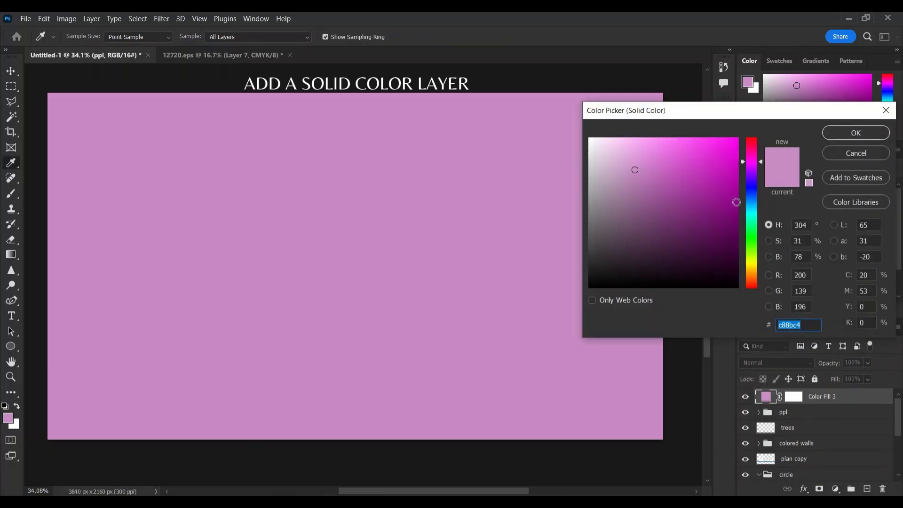
left_click(750, 199)
left_click_drag(727, 224, 738, 243)
left_click(748, 204)
left_click_drag(748, 204, 746, 187)
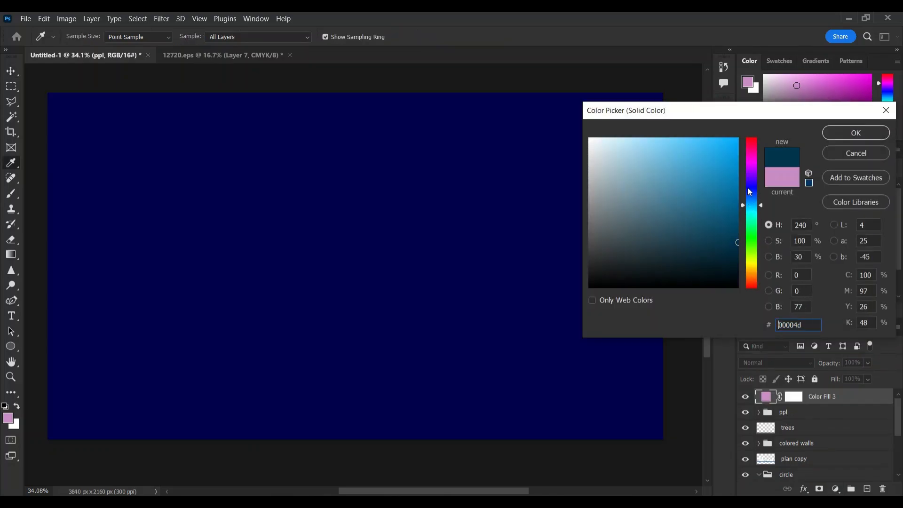
left_click(737, 227)
key("Return")
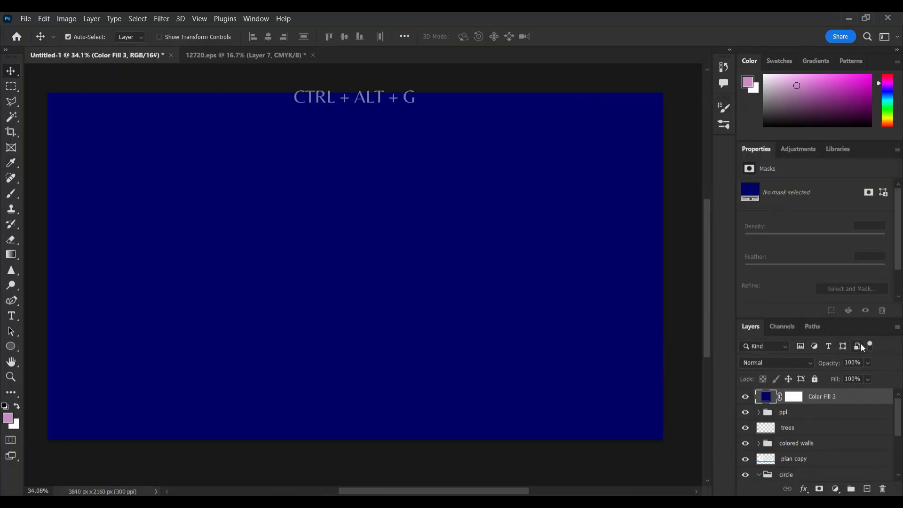
key("ctrl+alt+g")
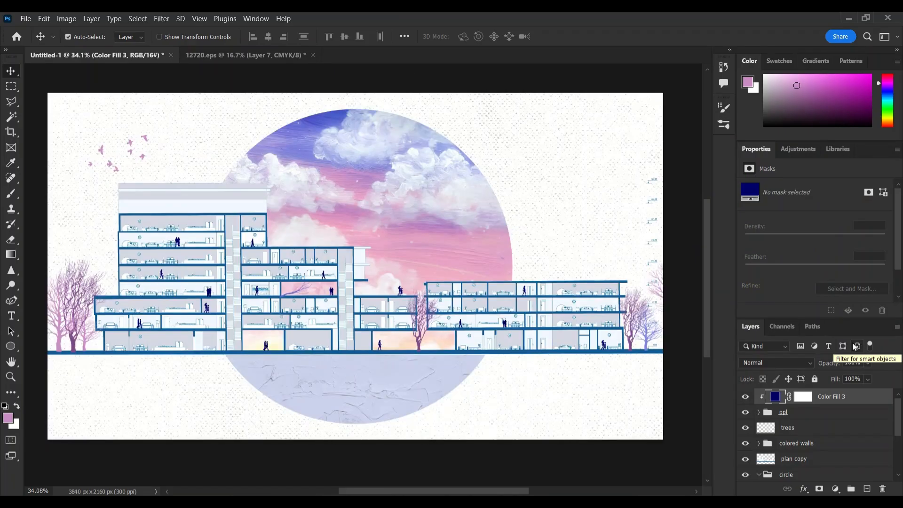
Step: Stamp all visible layers into a new merged layer at the top of the layer stack
left_click_drag(441, 490, 439, 490)
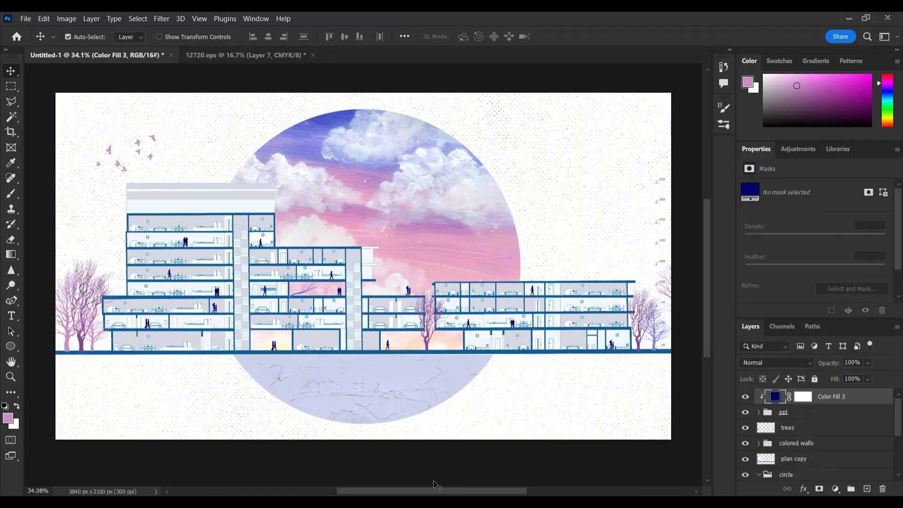
scroll(311, 356, "up", 1)
scroll(312, 358, "up", 1)
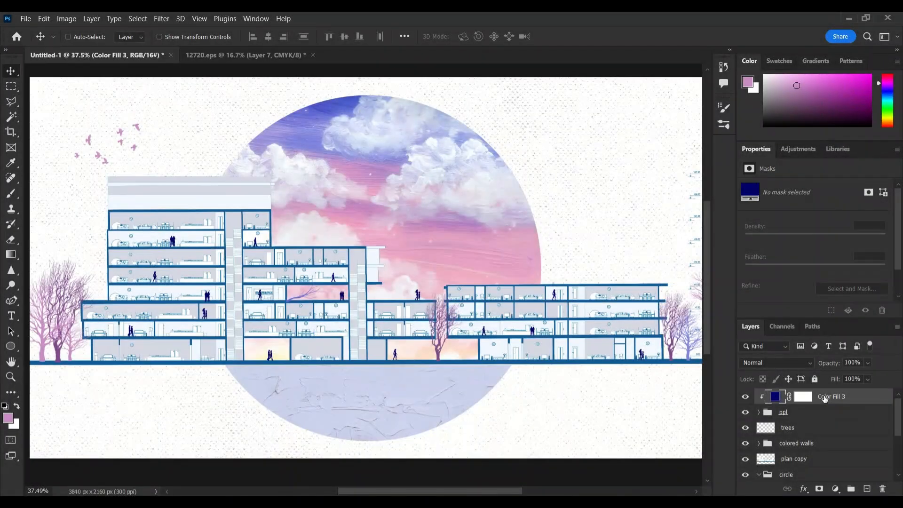
key("ctrl+alt+shift+e")
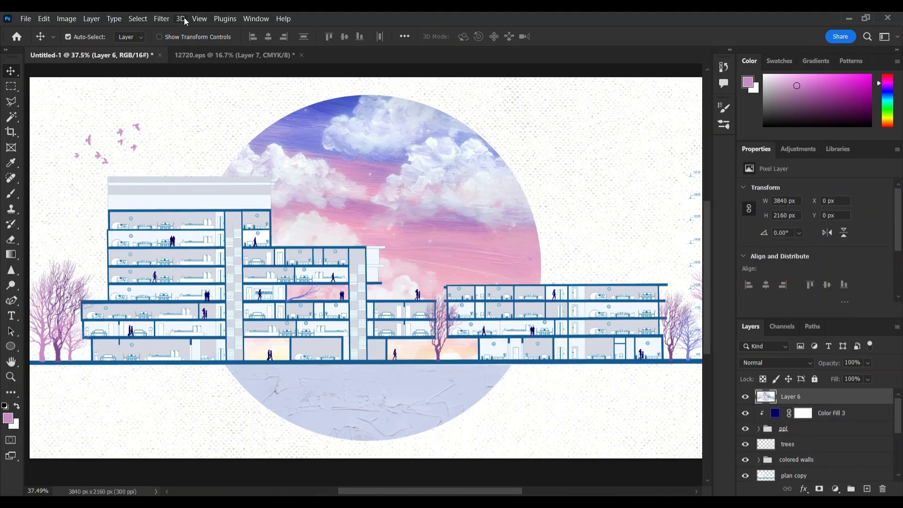
Step: Apply the Camera Raw Filter to the merged layer with Texture +20 and Clarity +9, and compare the image before and after
left_click(161, 18)
left_click(177, 104)
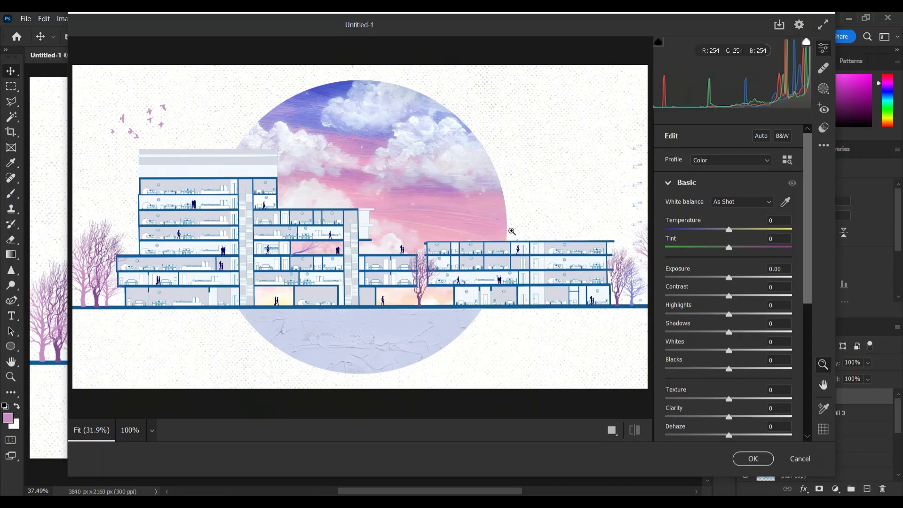
scroll(716, 324, "down", 3)
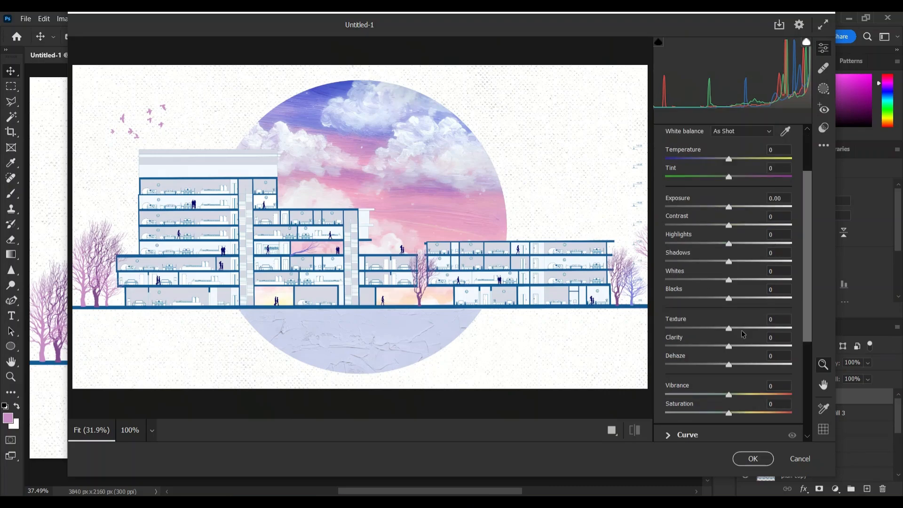
left_click(741, 330)
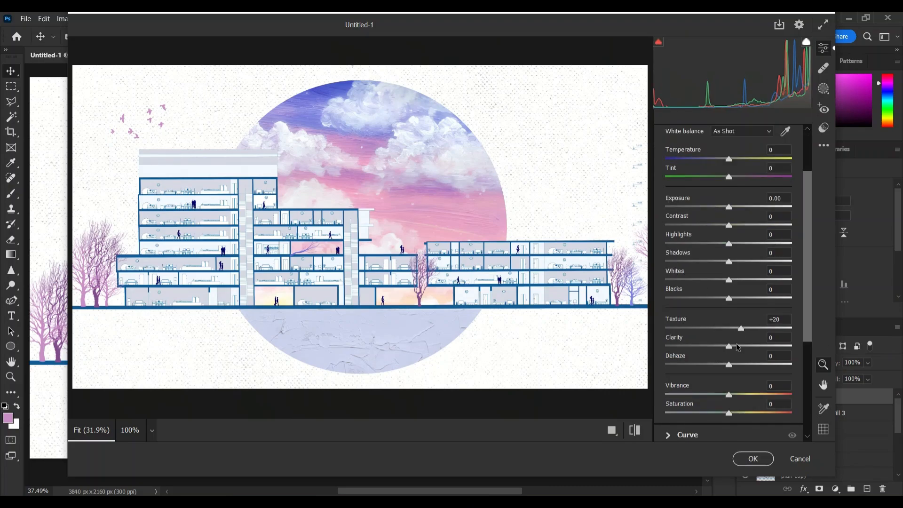
left_click(734, 346)
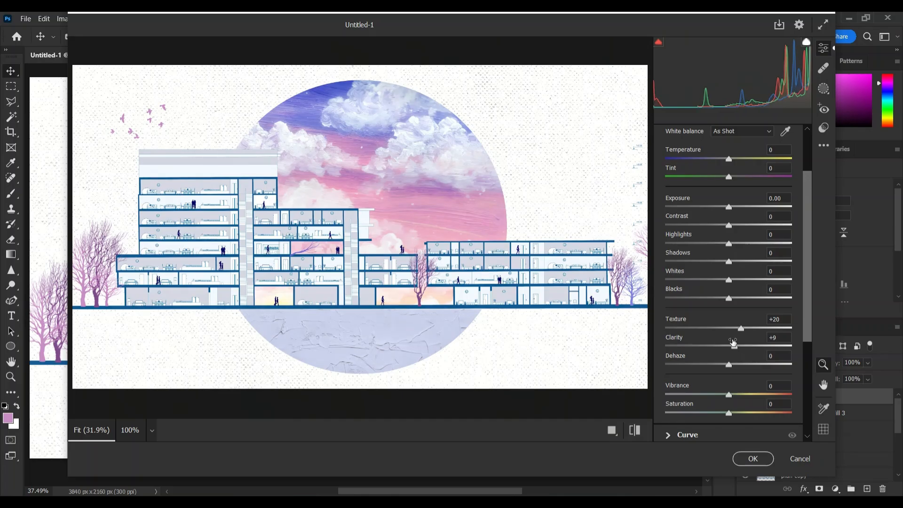
scroll(747, 405, "down", 3)
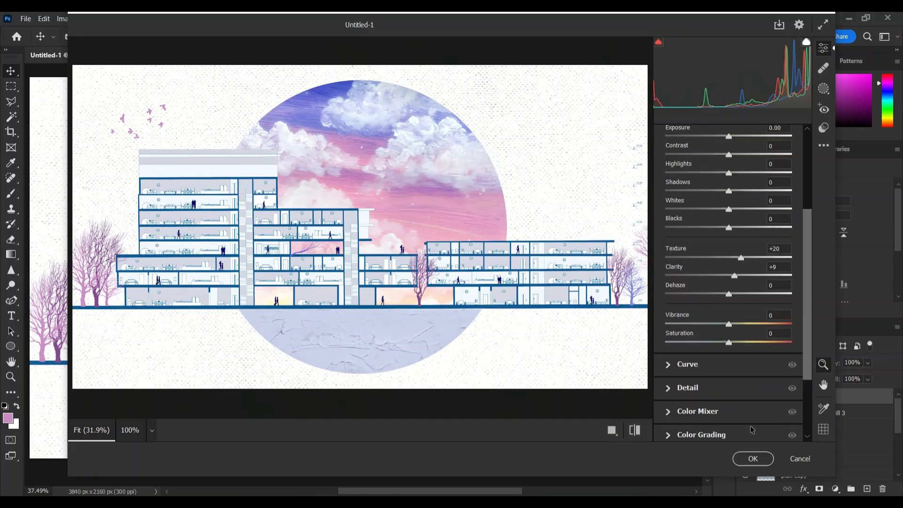
left_click(753, 459)
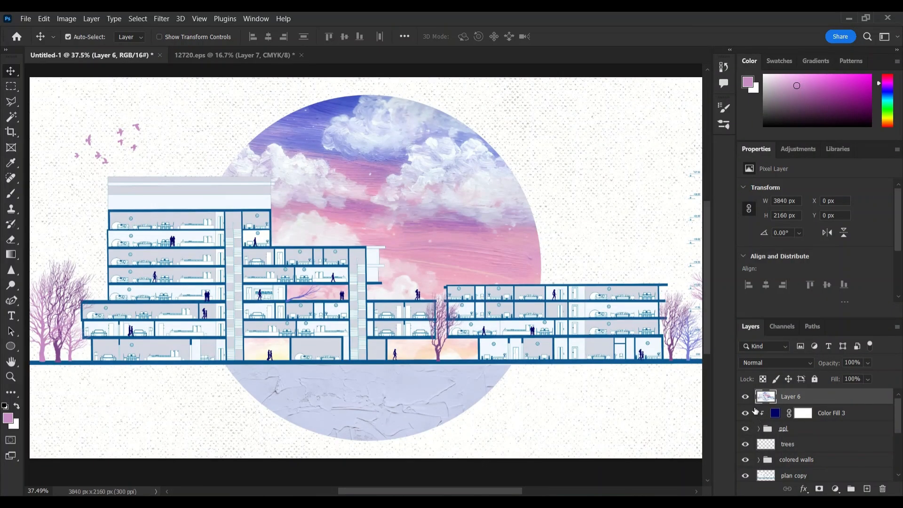
left_click(745, 397)
left_click(745, 396)
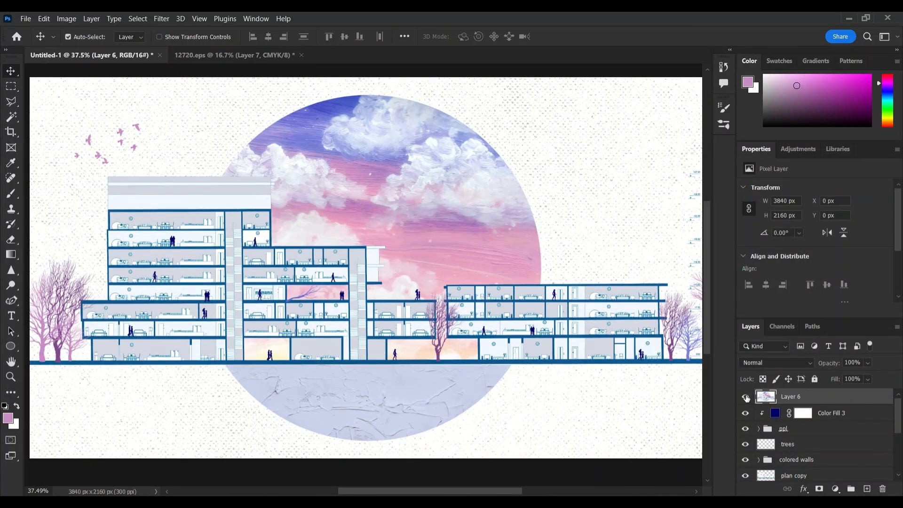